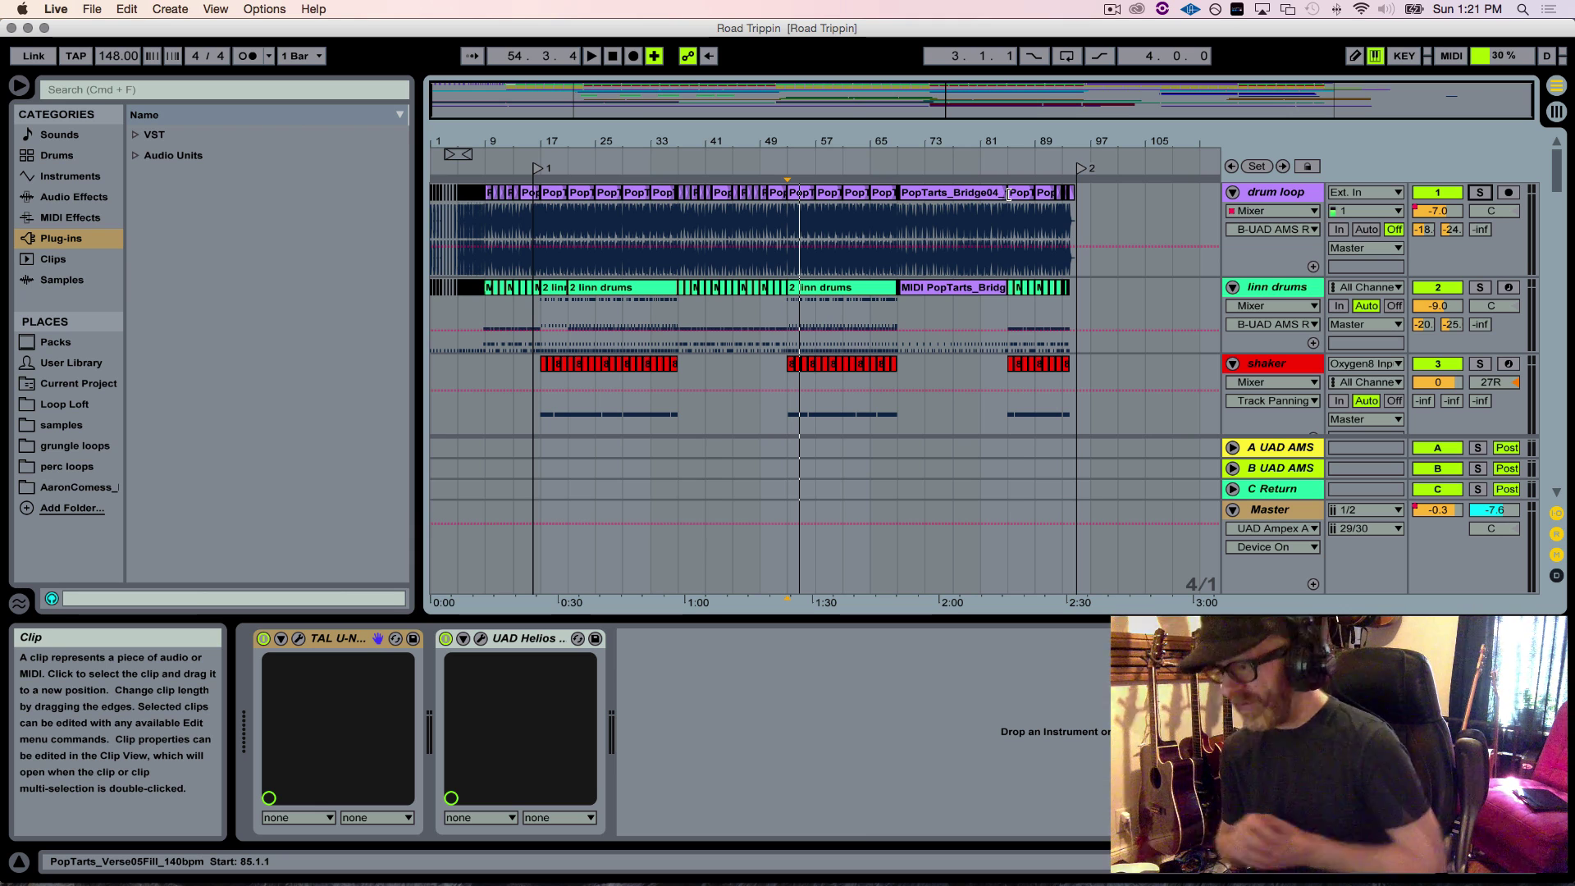
# Step: Play the whole Road Trippin arrangement from the beginning and stop playback when it ends
pyautogui.press('Home')
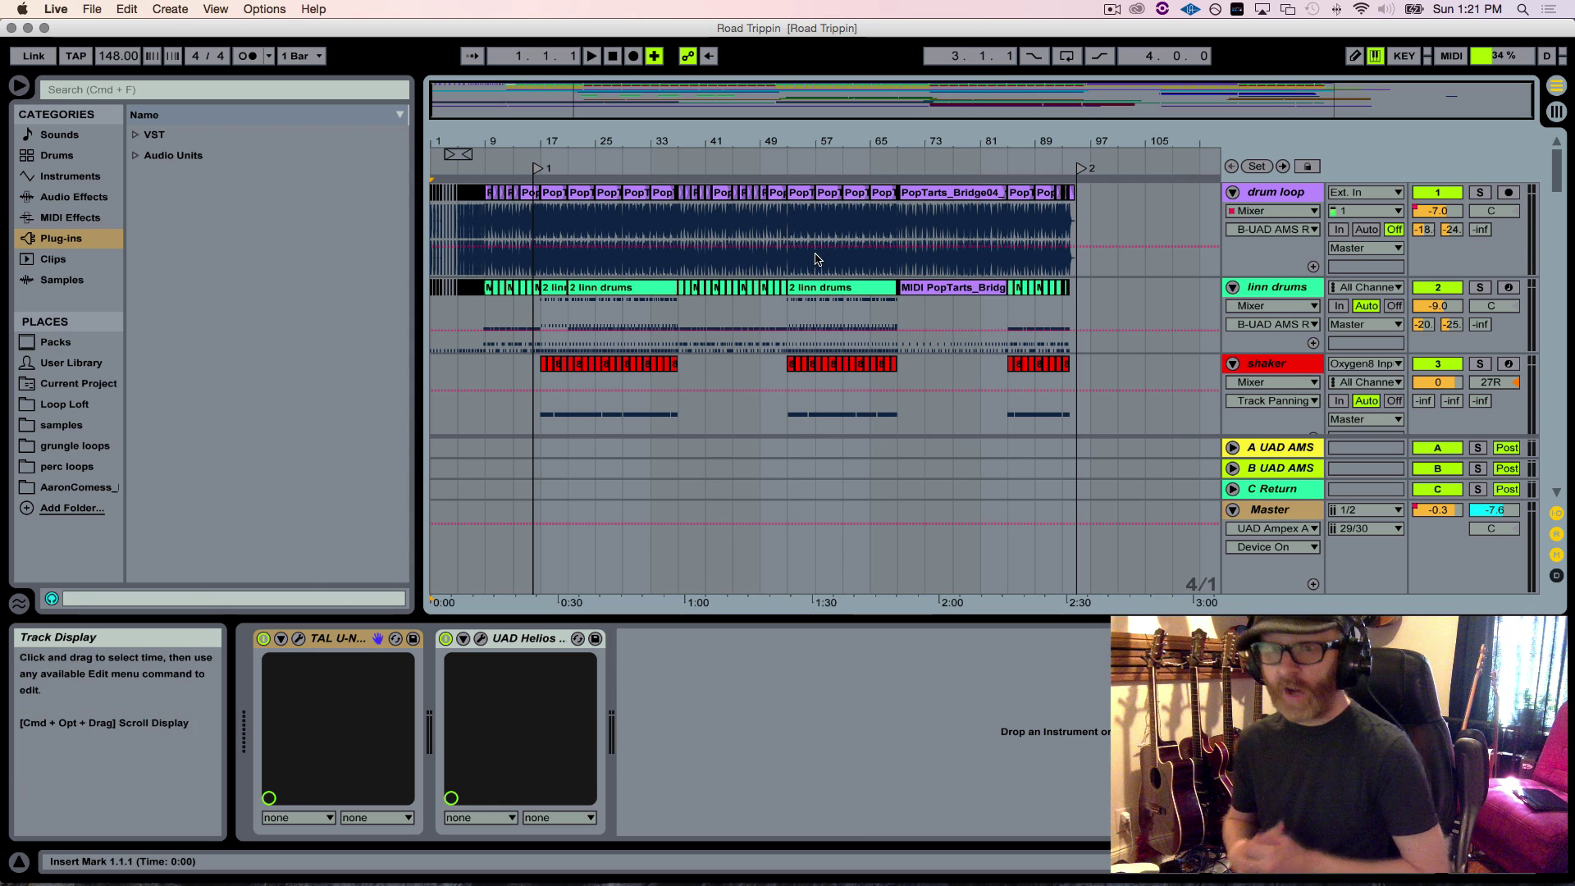
pyautogui.press('space')
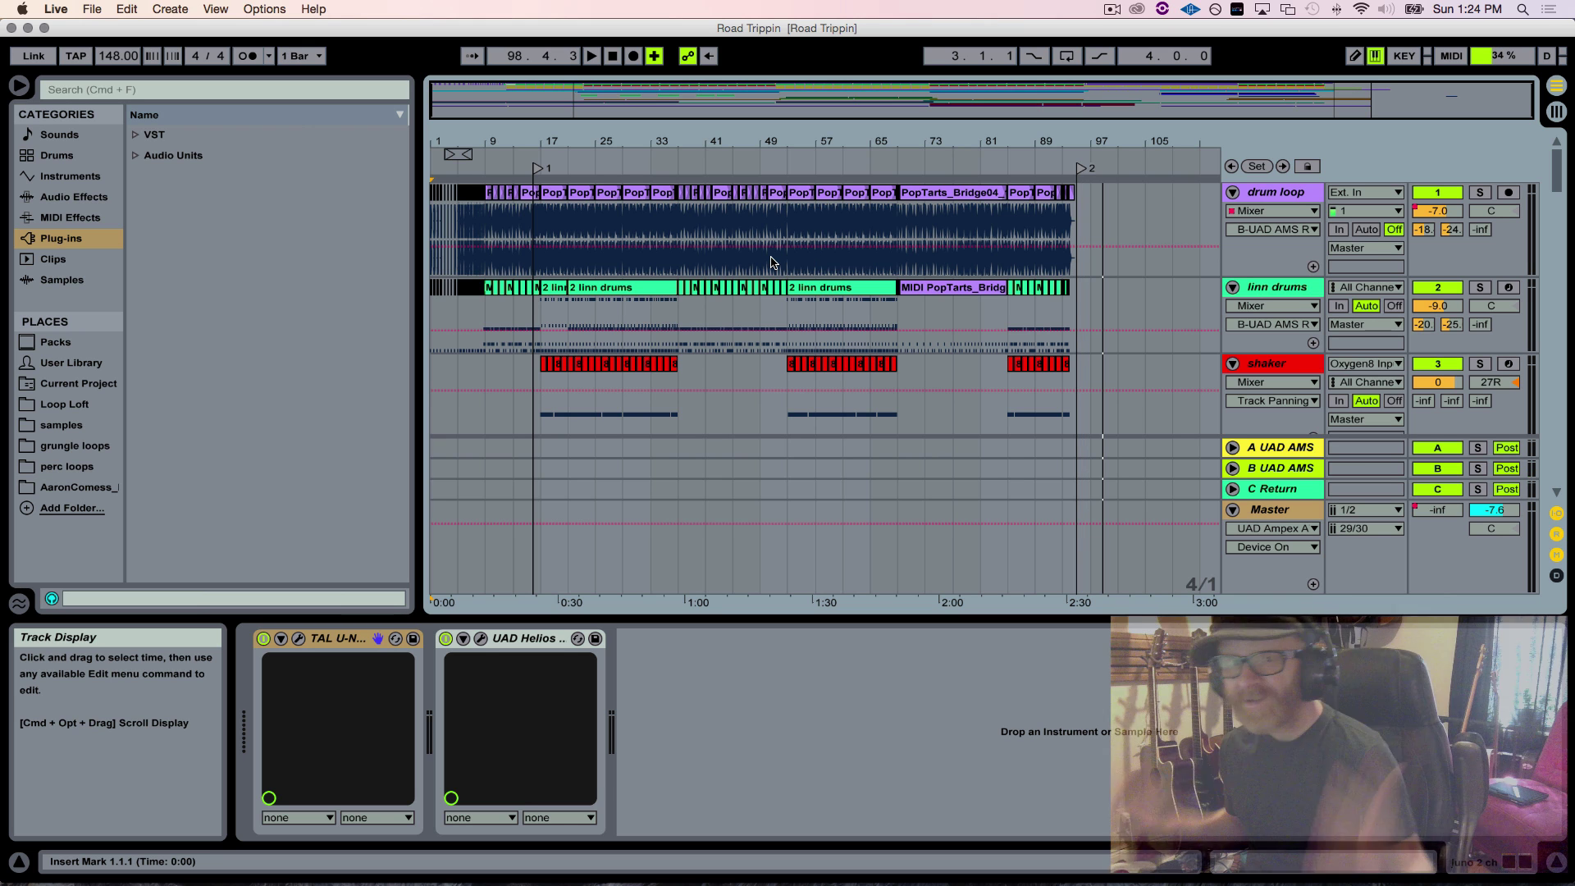
pyautogui.press('space')
# Step: Solo the drum loop track and audition it on its own
pyautogui.click(1480, 194)
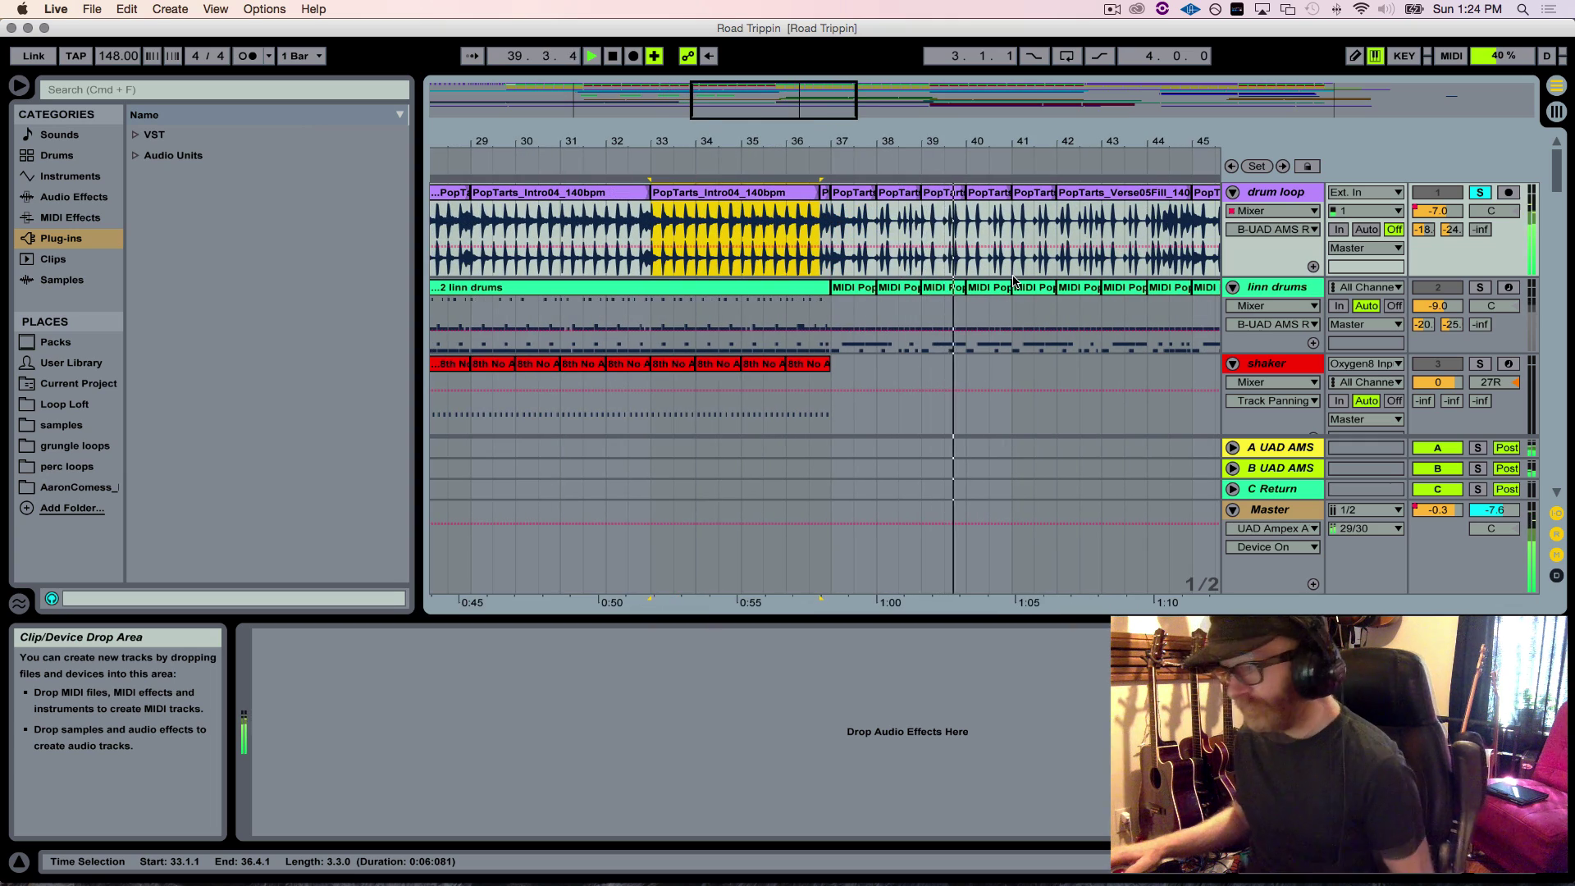
pyautogui.click(1015, 282)
pyautogui.press('space')
# Step: Solo the linn drums track together with the drum loop track
pyautogui.hscroll(-15, 1015, 281)
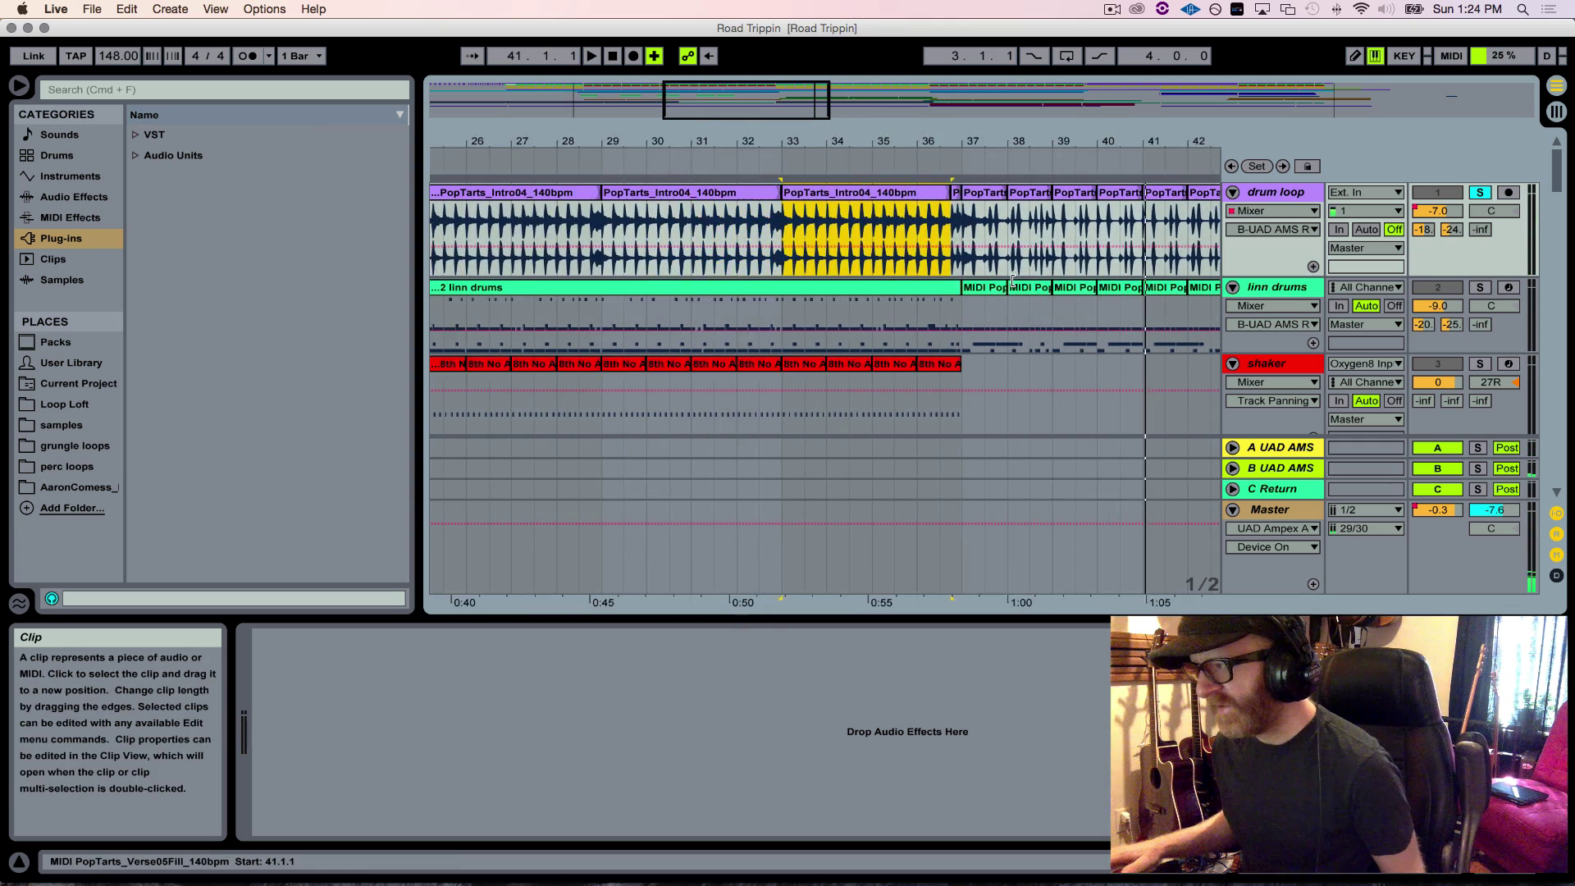
pyautogui.hscroll(-6, 1015, 282)
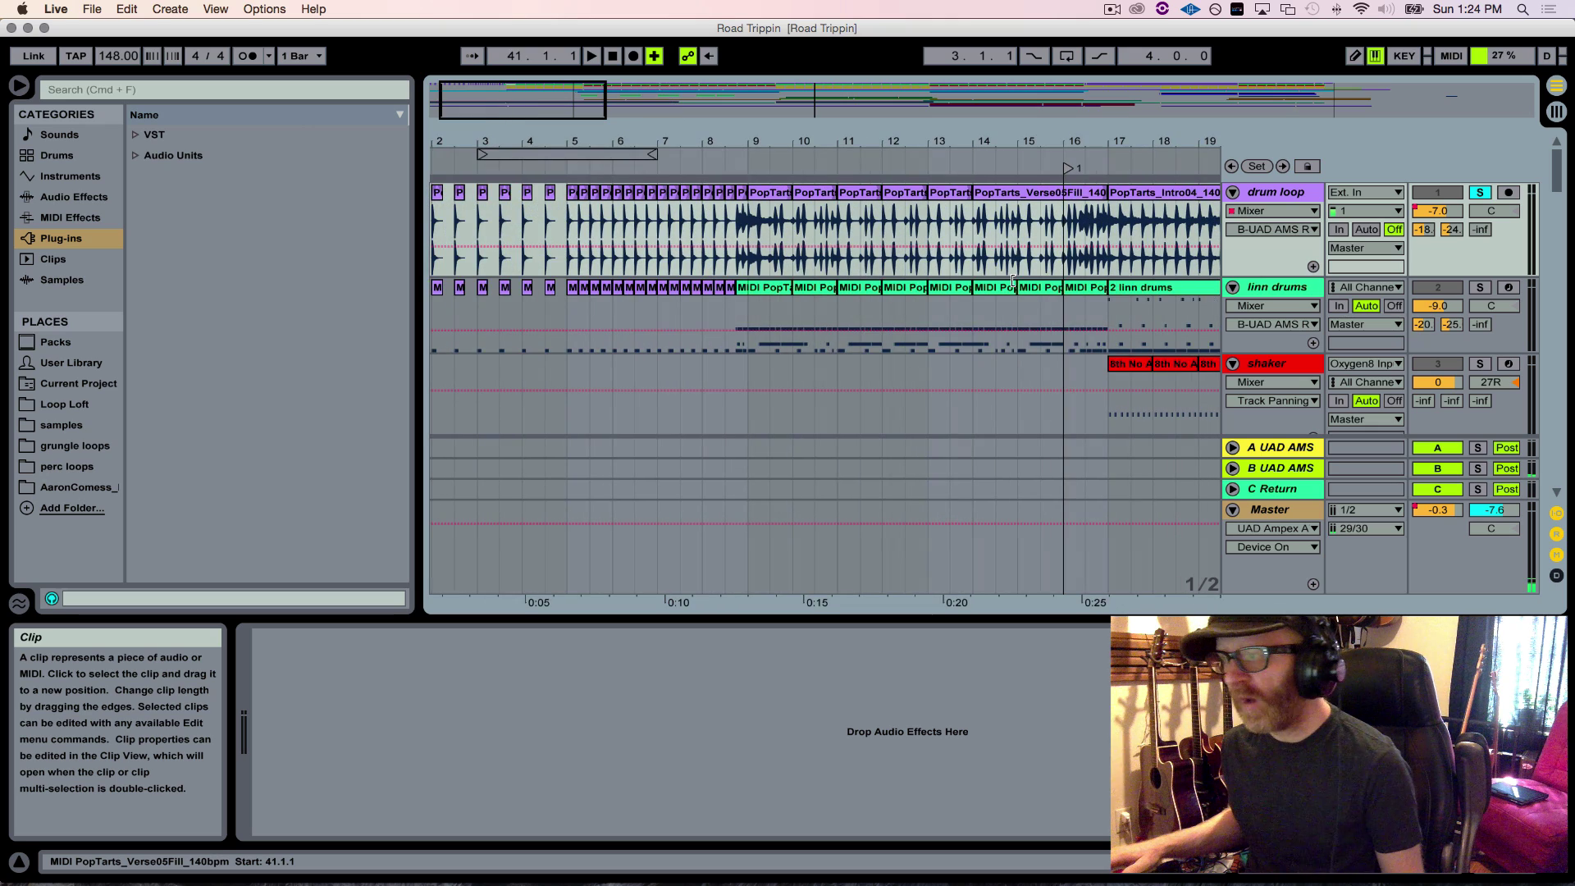
pyautogui.scroll(-2, 1015, 282)
pyautogui.hscroll(18, 1009, 283)
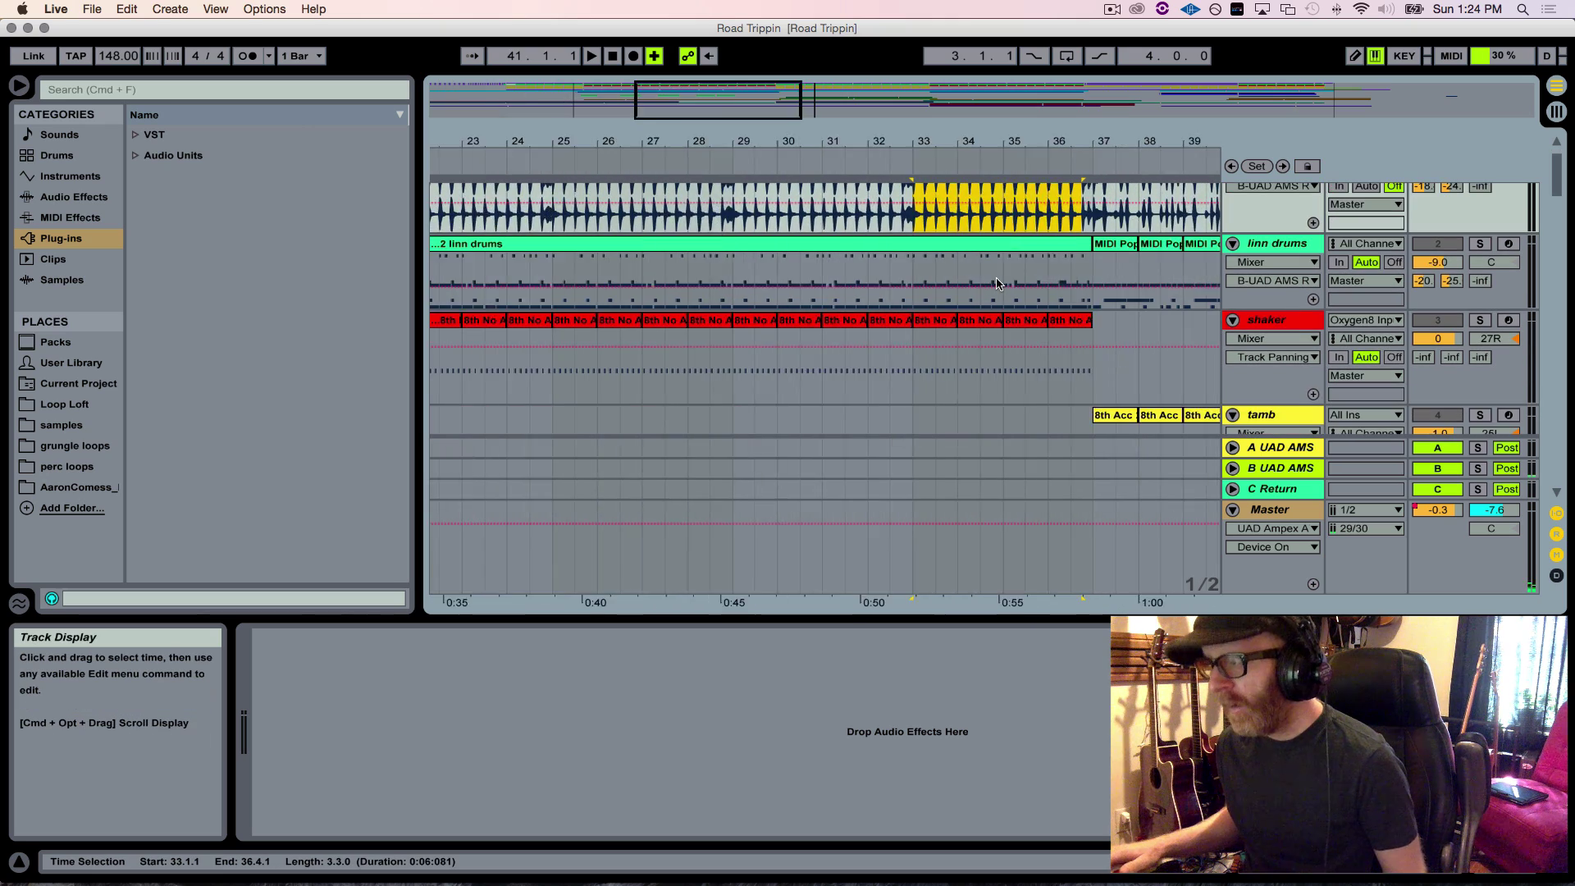
pyautogui.scroll(1, 1108, 284)
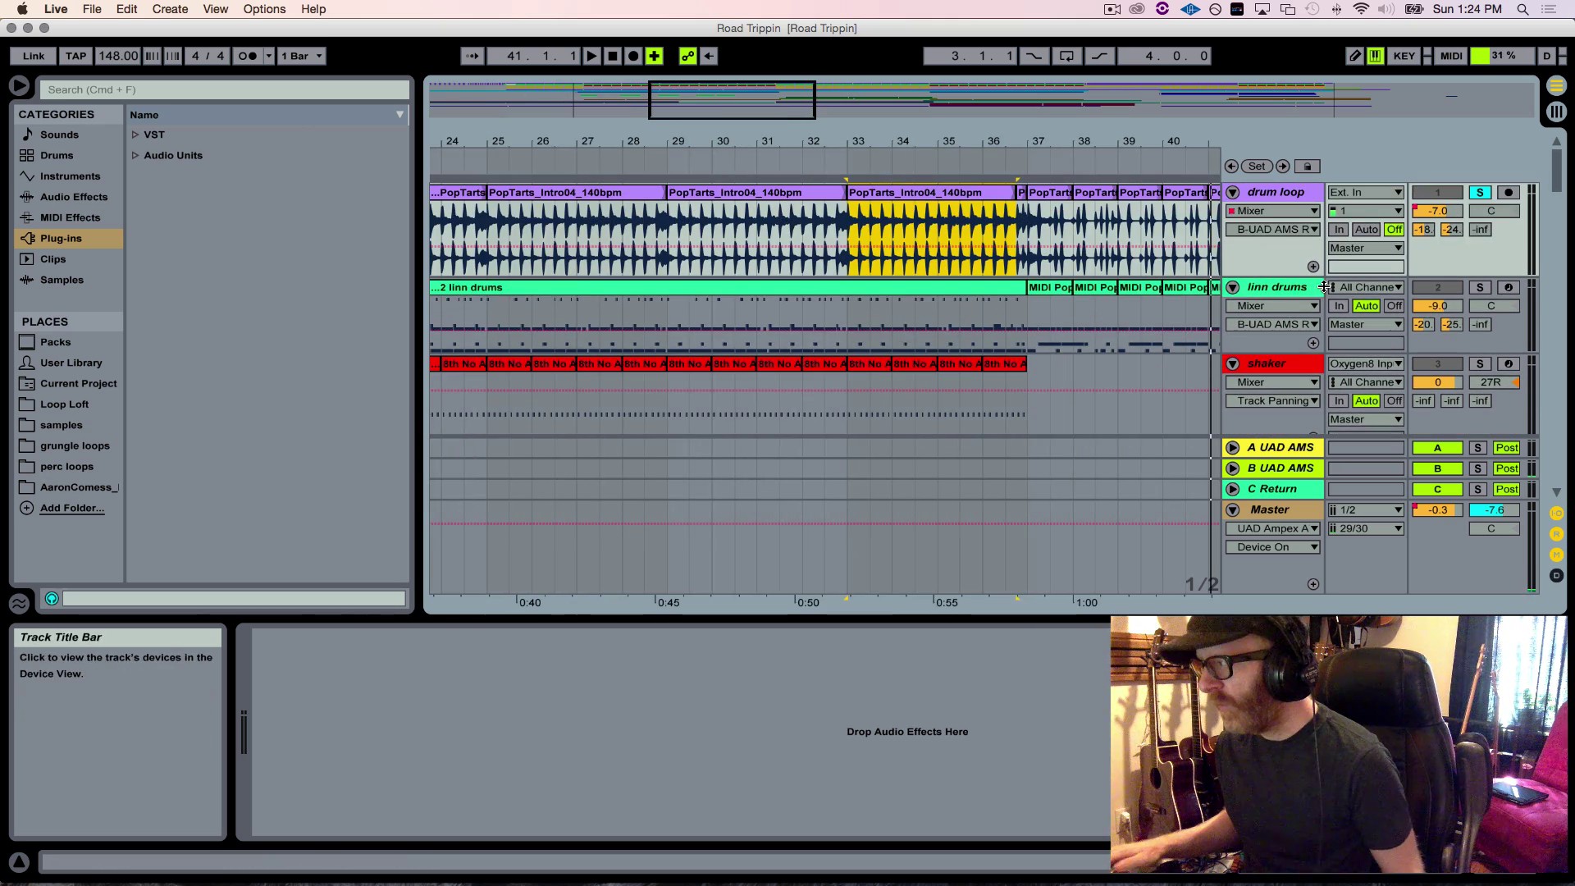
pyautogui.click(1479, 192)
pyautogui.click(1480, 289)
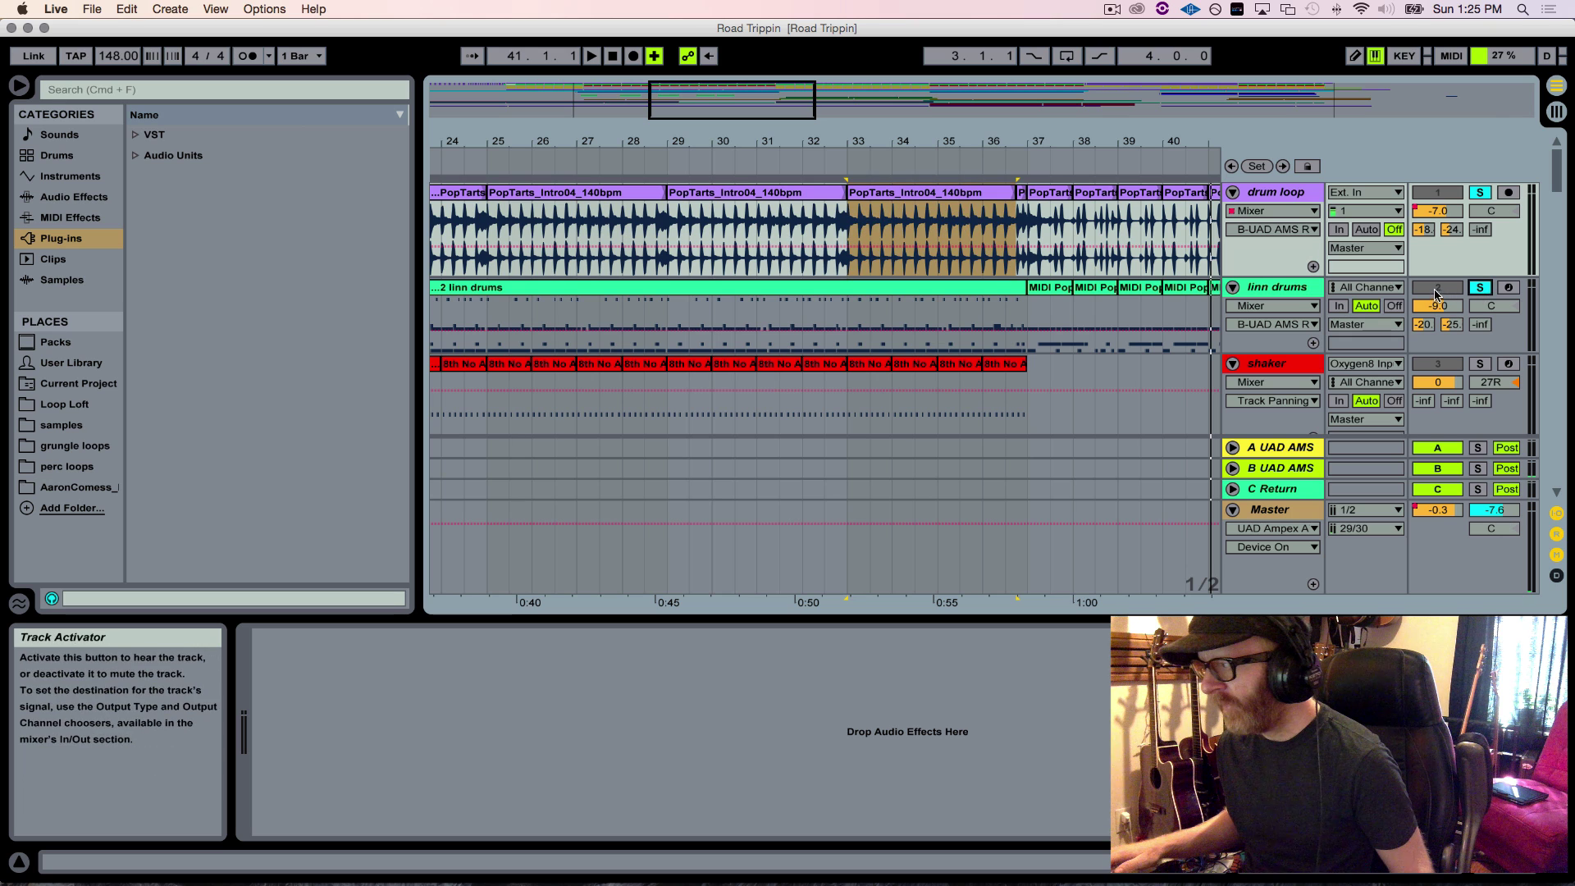
# Step: Inspect the VPROM instrument on the linn drums track, close its window, and audition the two soloed drum tracks
pyautogui.click(1269, 289)
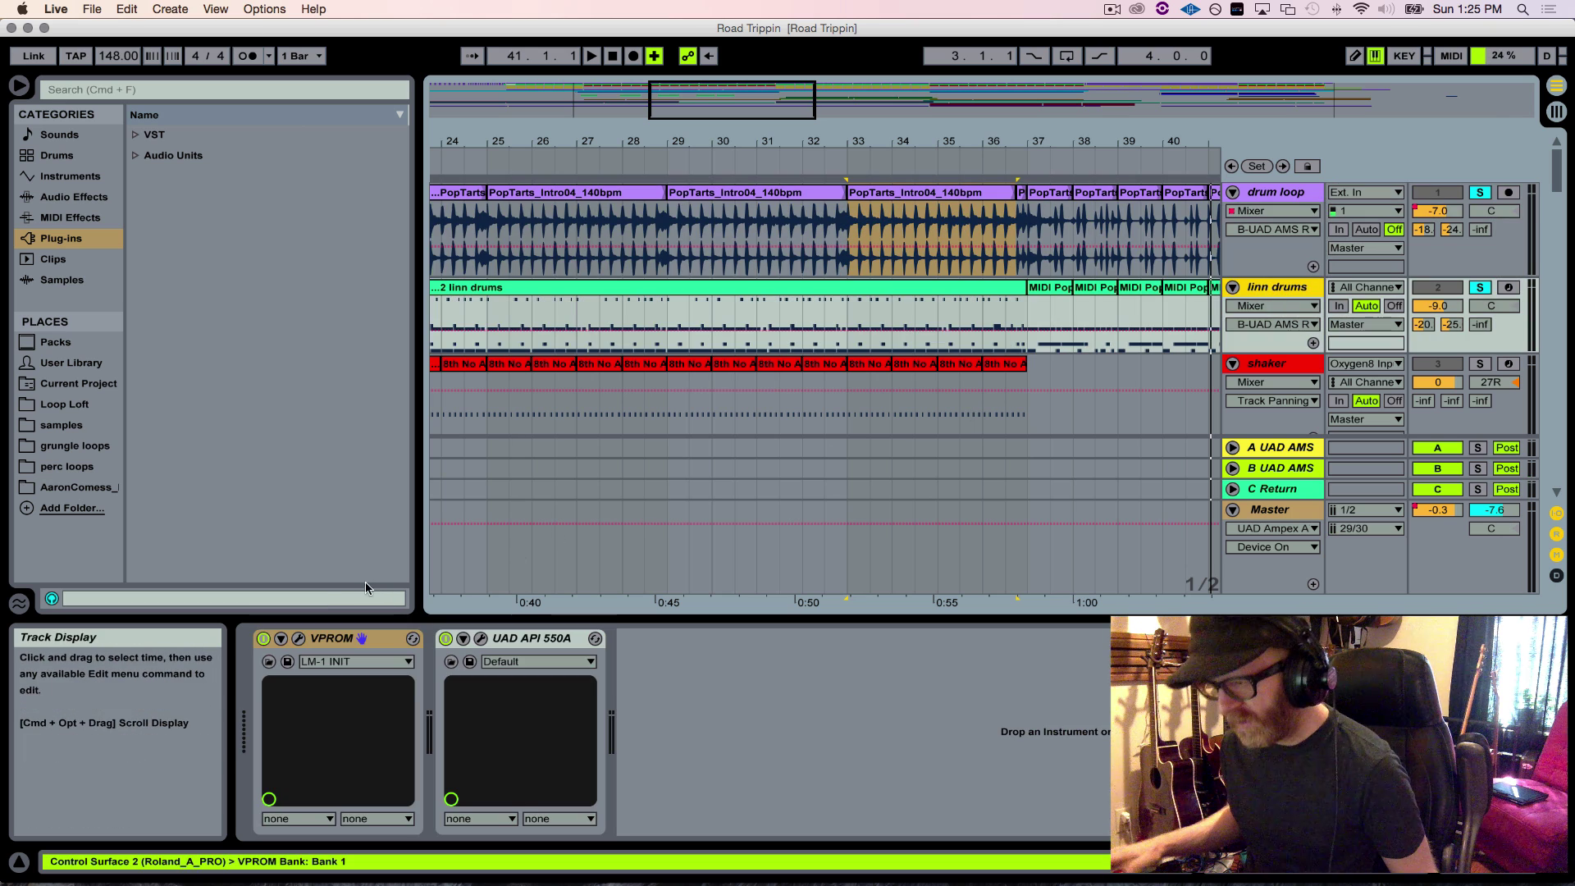
pyautogui.click(298, 638)
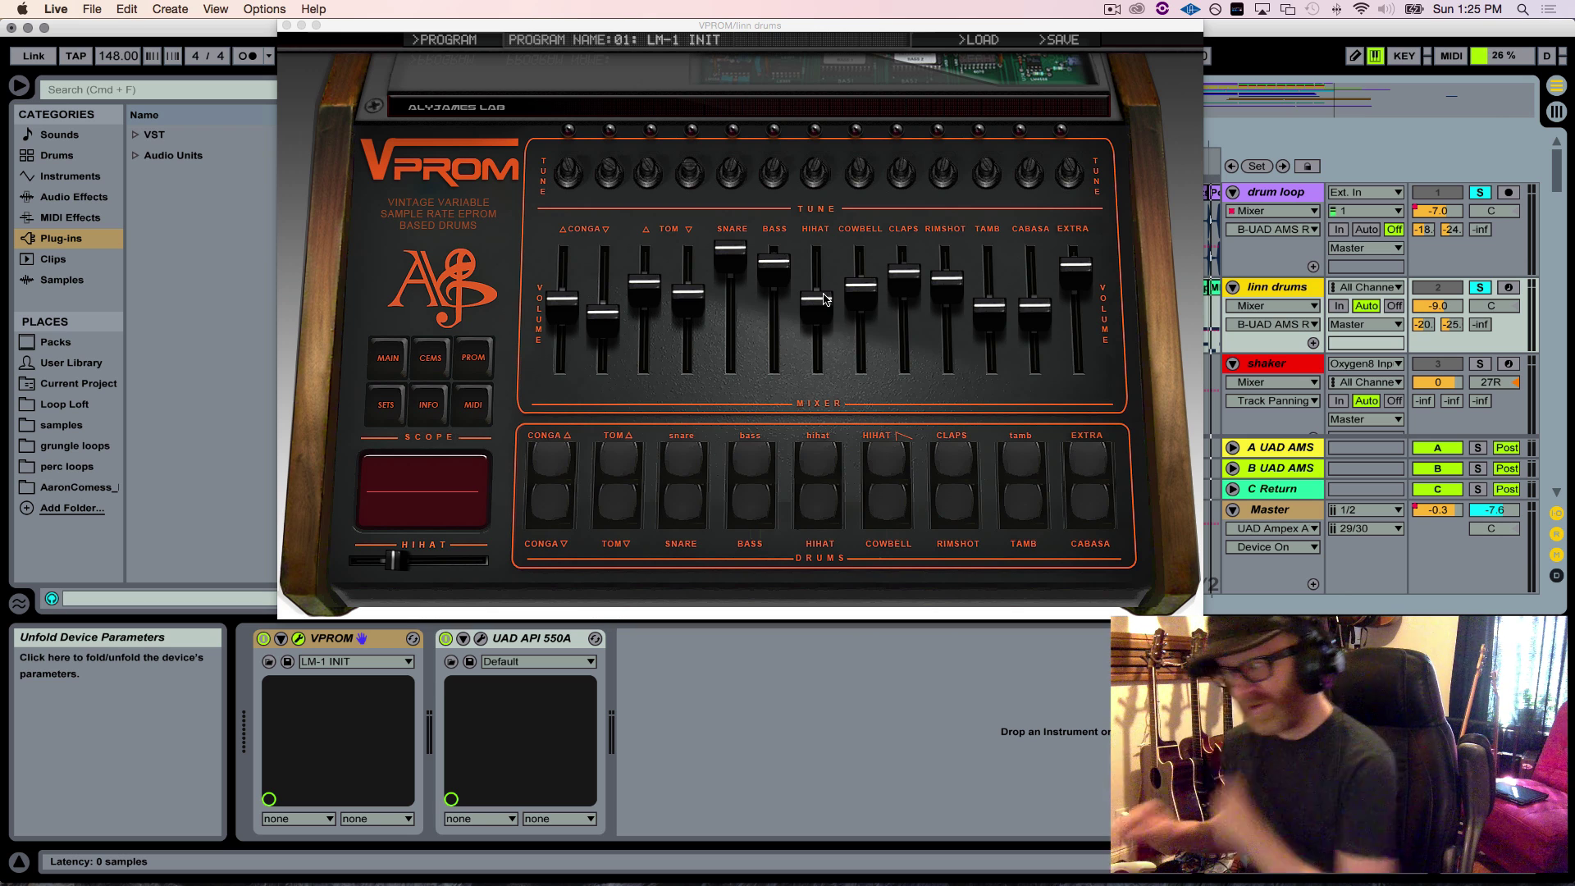
pyautogui.click(286, 25)
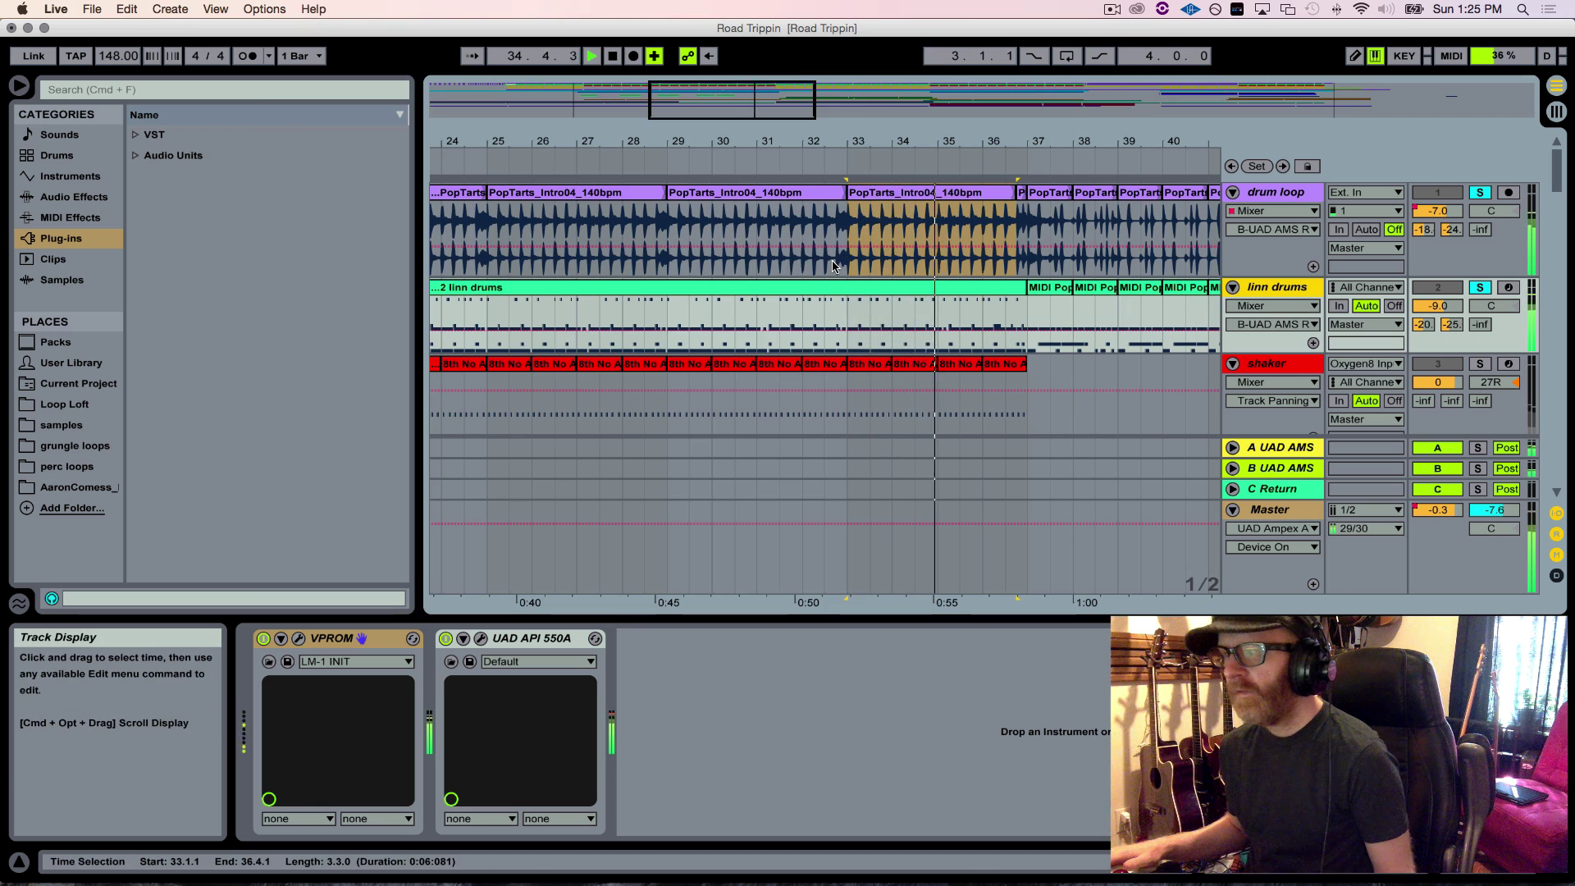
pyautogui.scroll(-1, 833, 266)
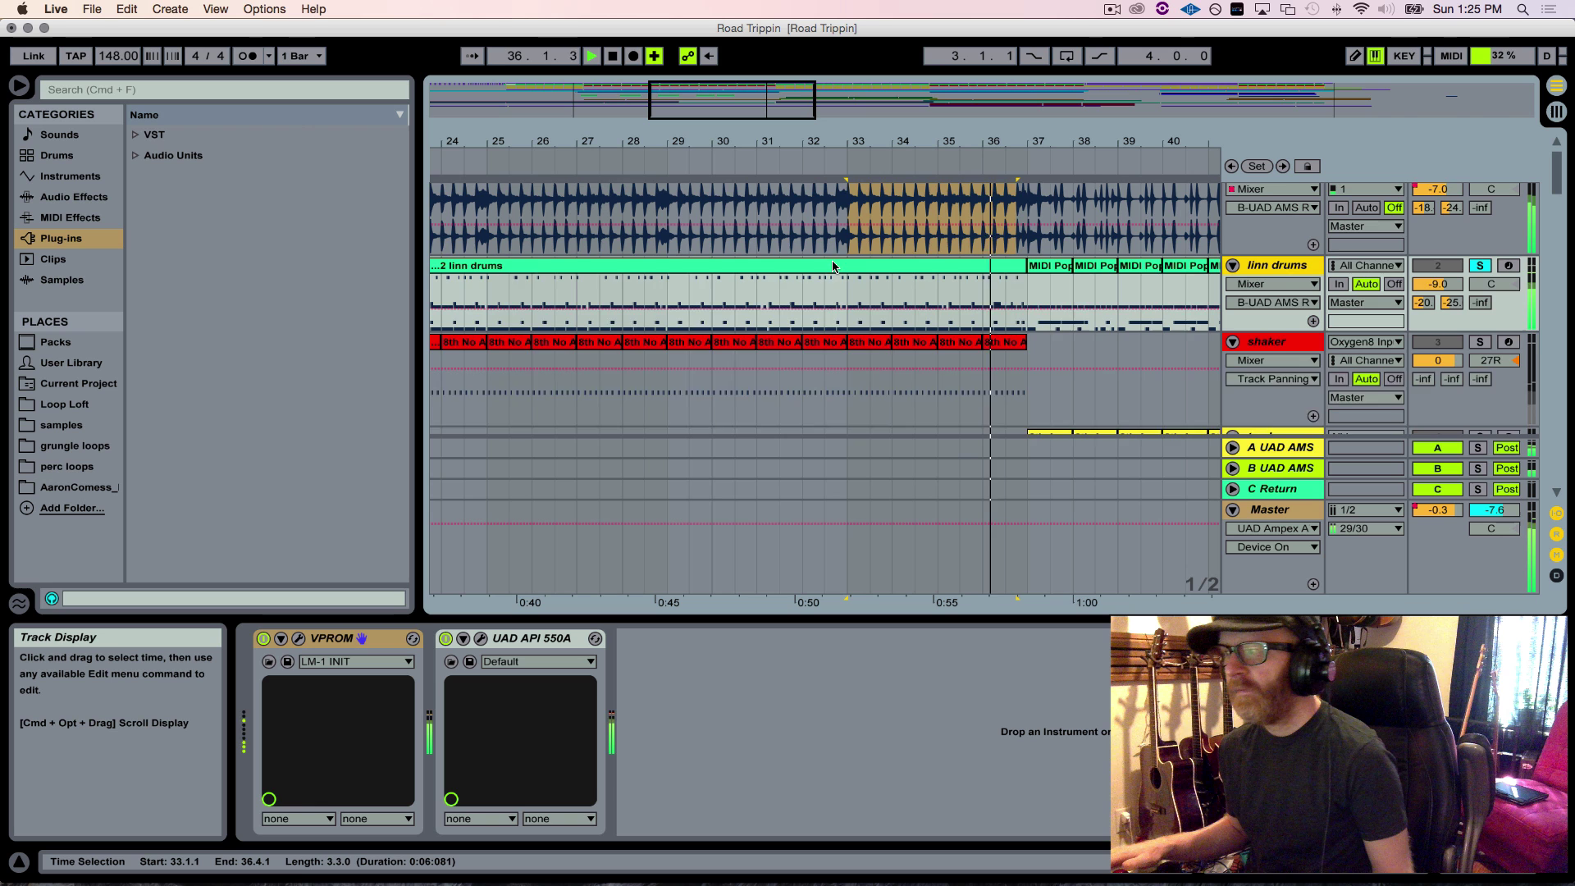
pyautogui.scroll(1, 833, 267)
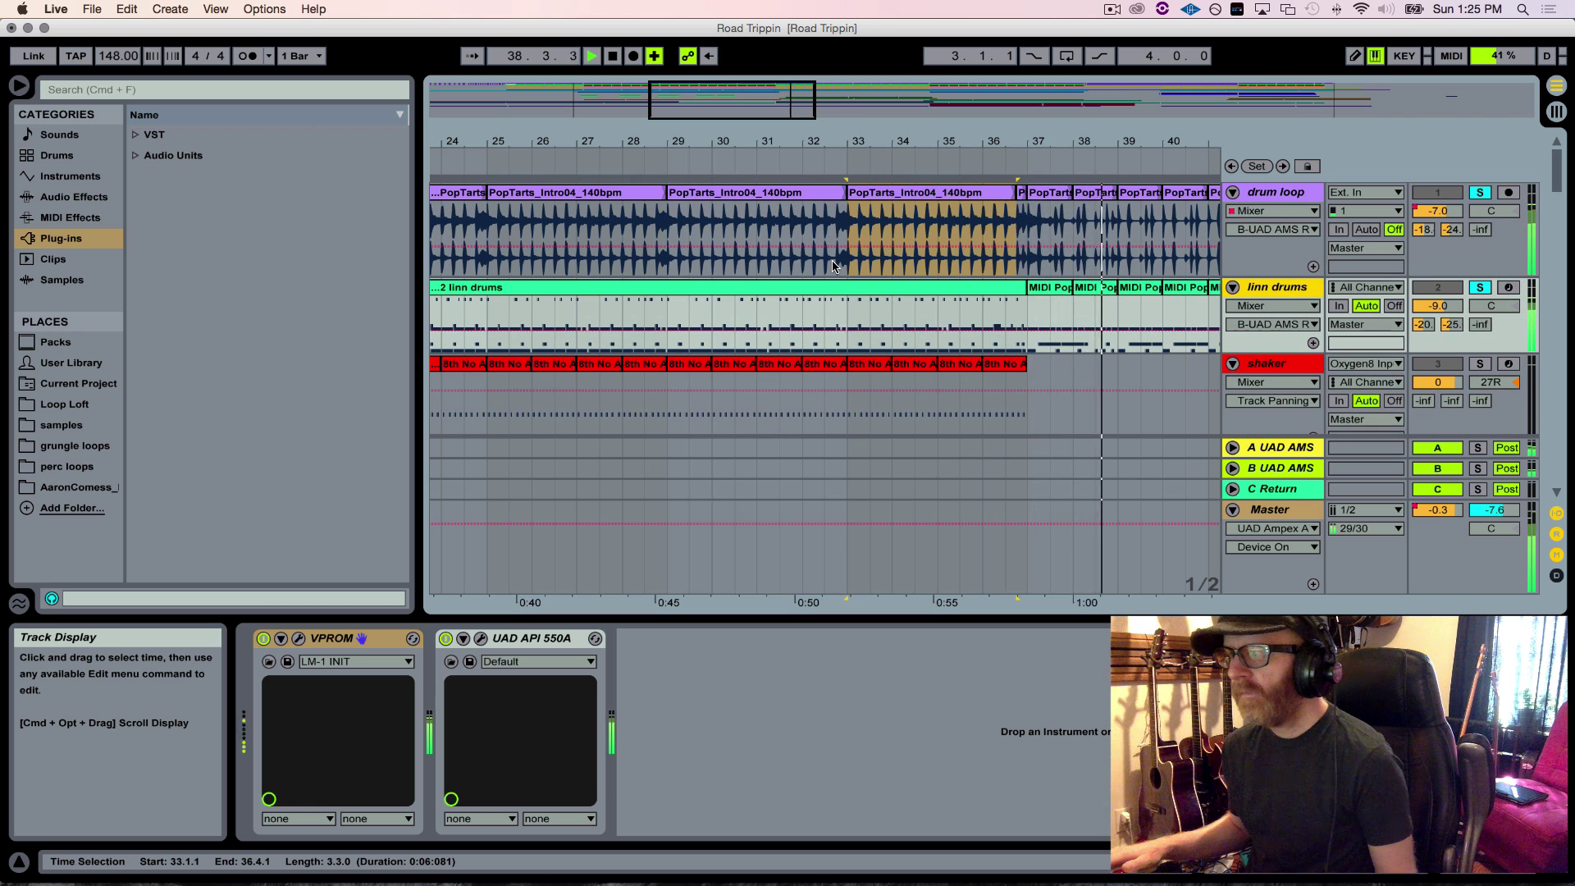
pyautogui.scroll(-2, 833, 266)
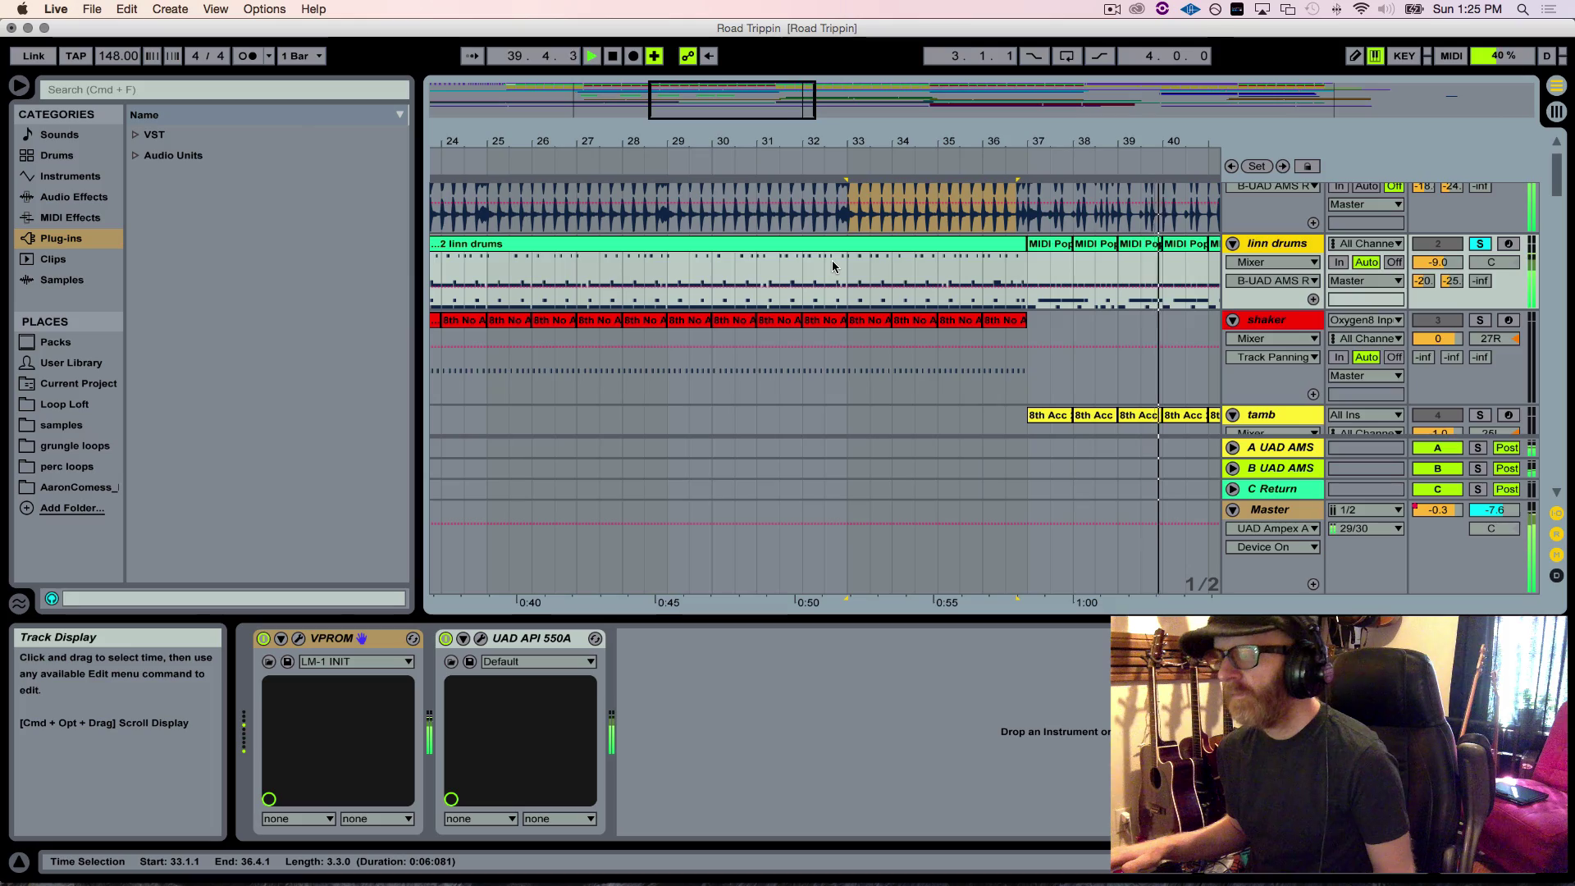
pyautogui.scroll(2, 833, 267)
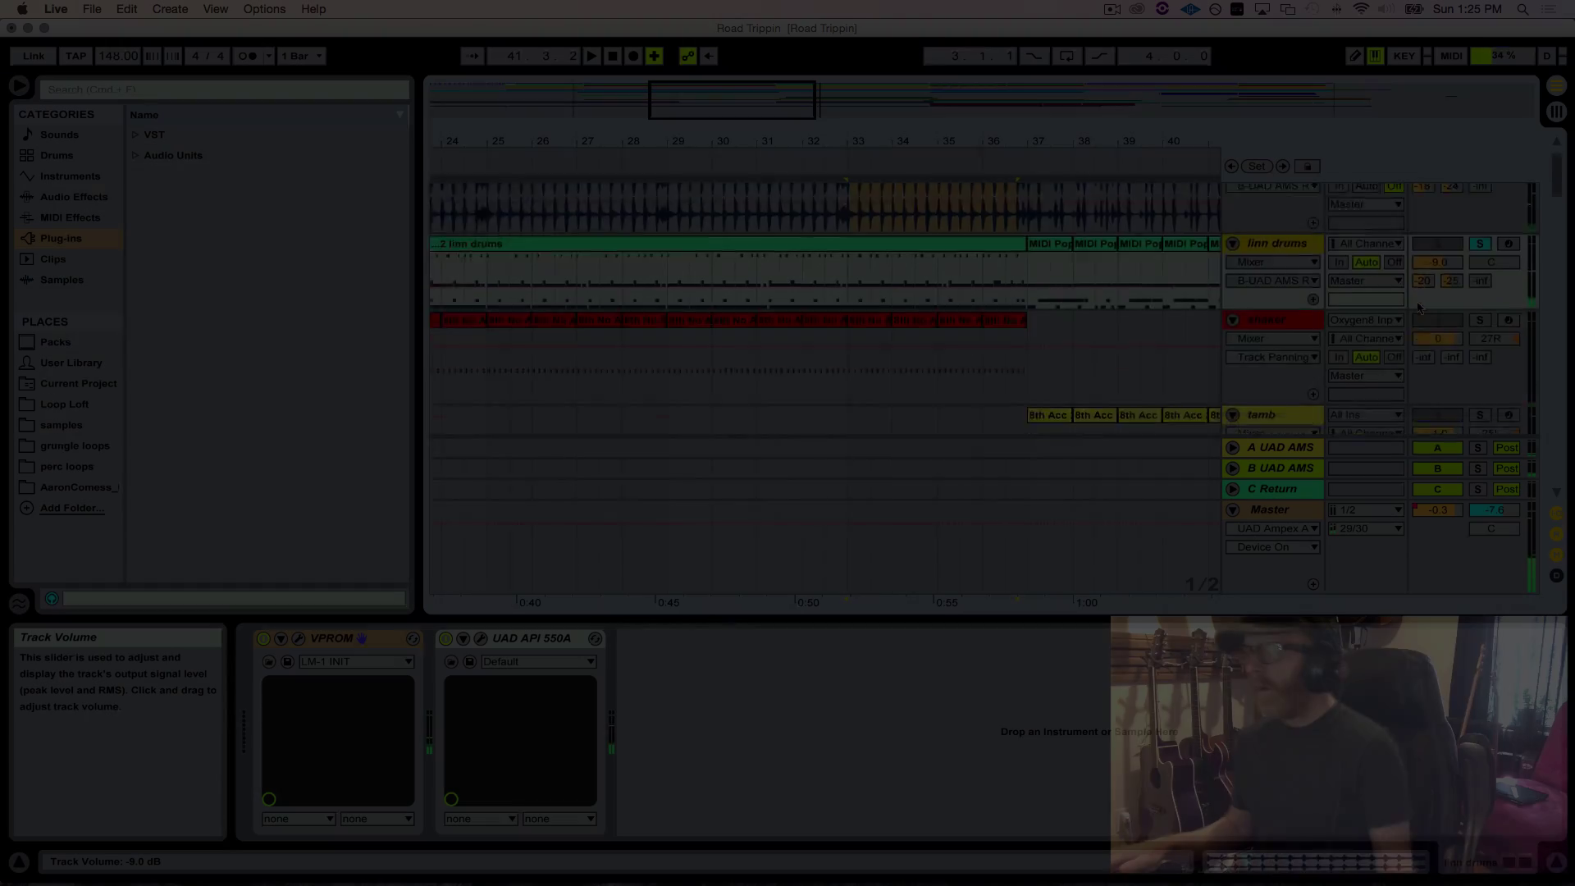
# Step: Find and solo the j bass track and open its TAL-U-NO-LX synth window
pyautogui.scroll(-8, 1419, 307)
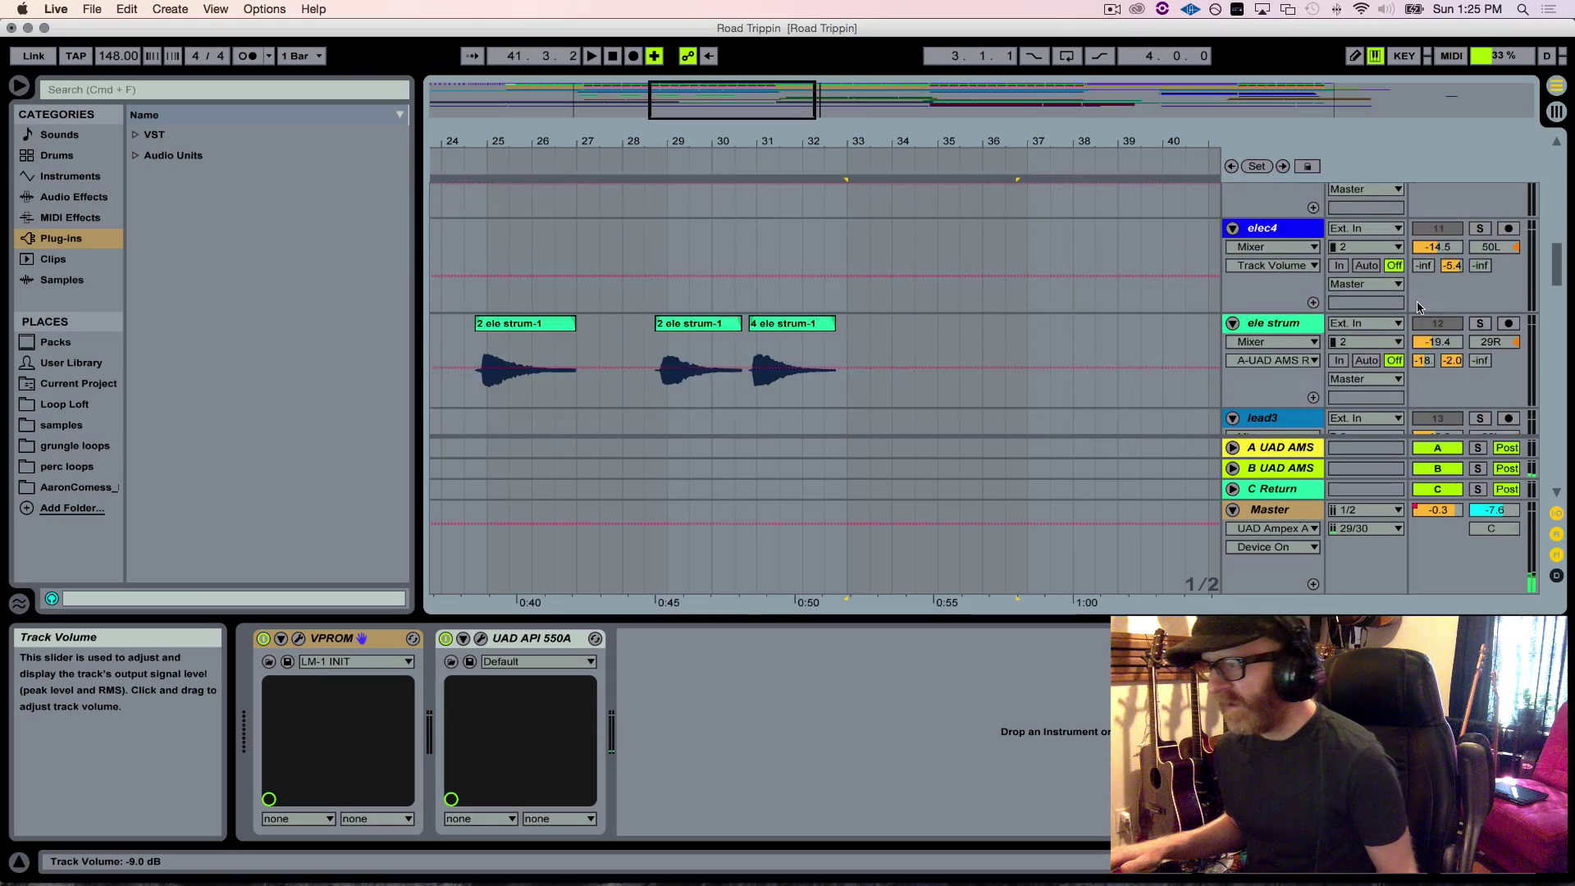
pyautogui.scroll(-20, 1419, 307)
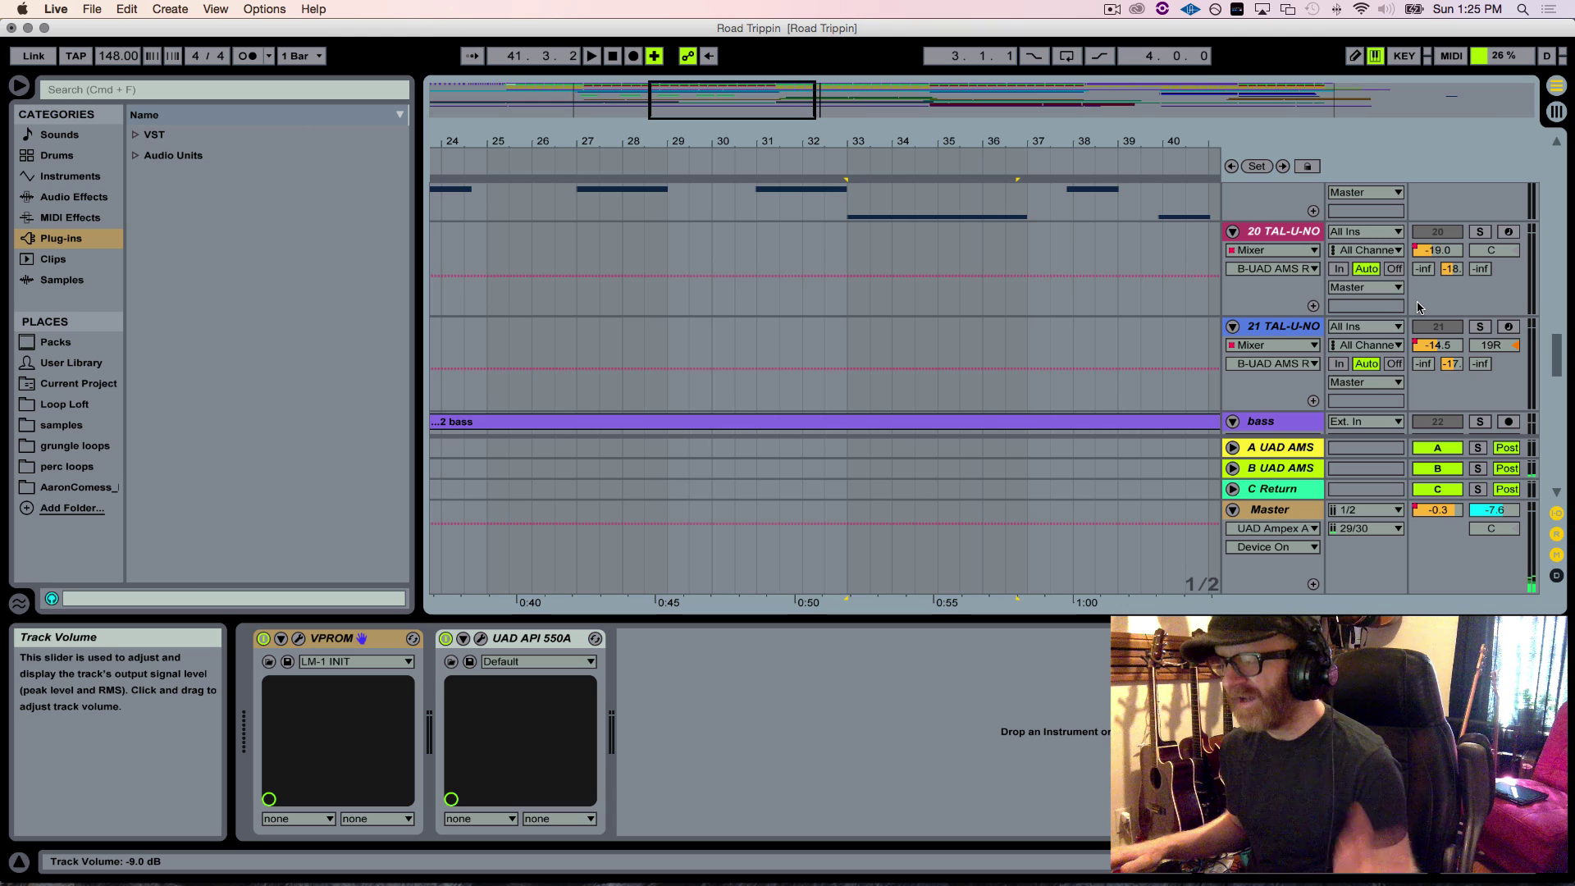
pyautogui.scroll(-11, 1419, 307)
pyautogui.scroll(15, 1419, 306)
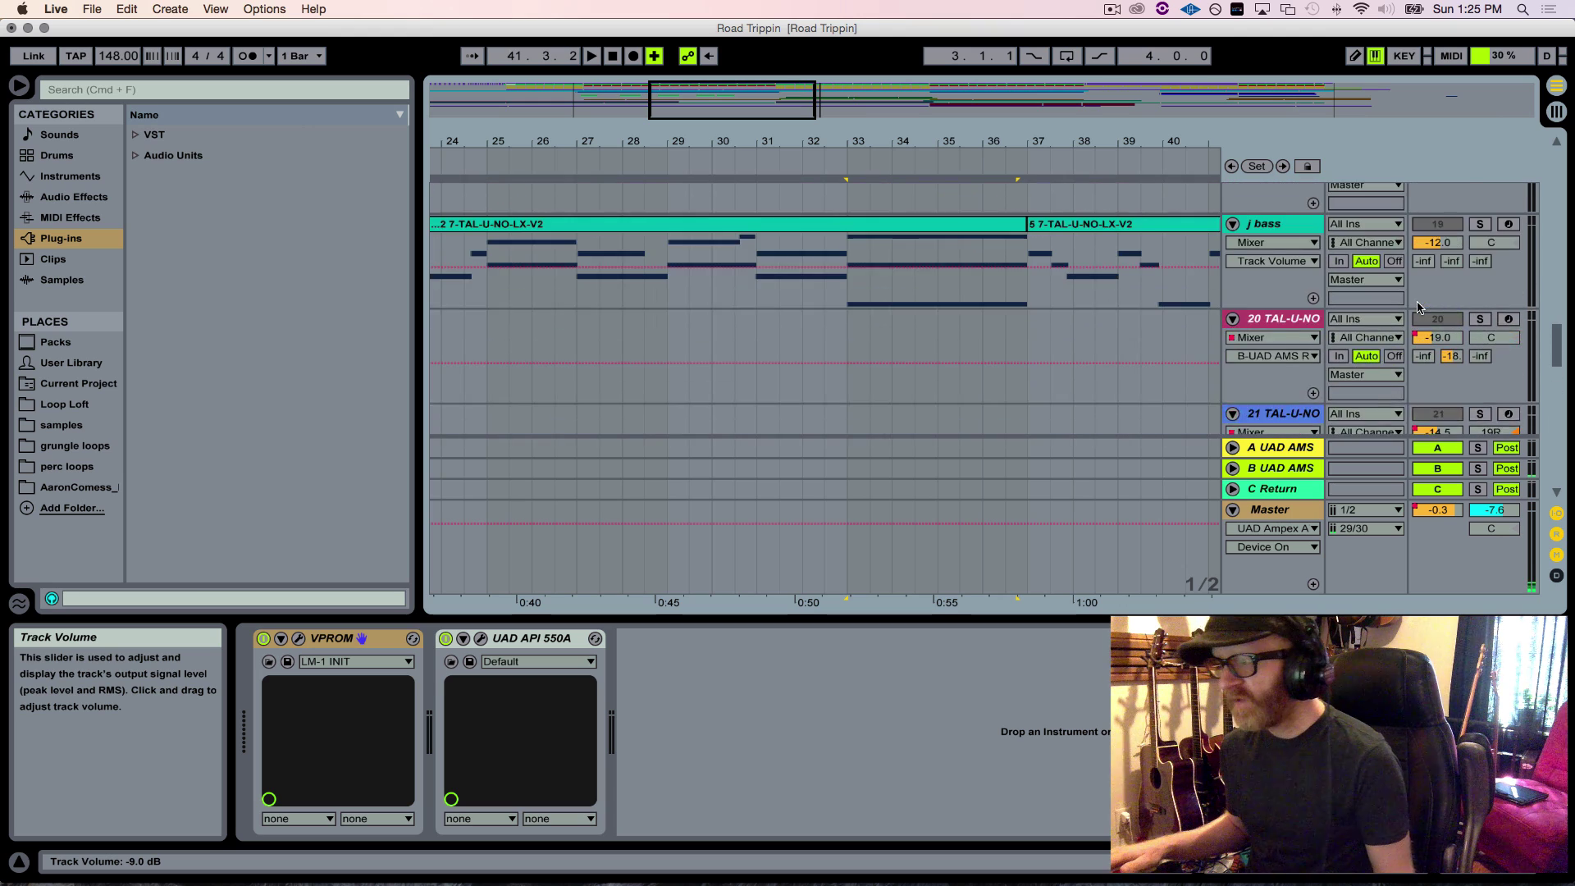
pyautogui.scroll(1, 1419, 307)
pyautogui.click(1268, 245)
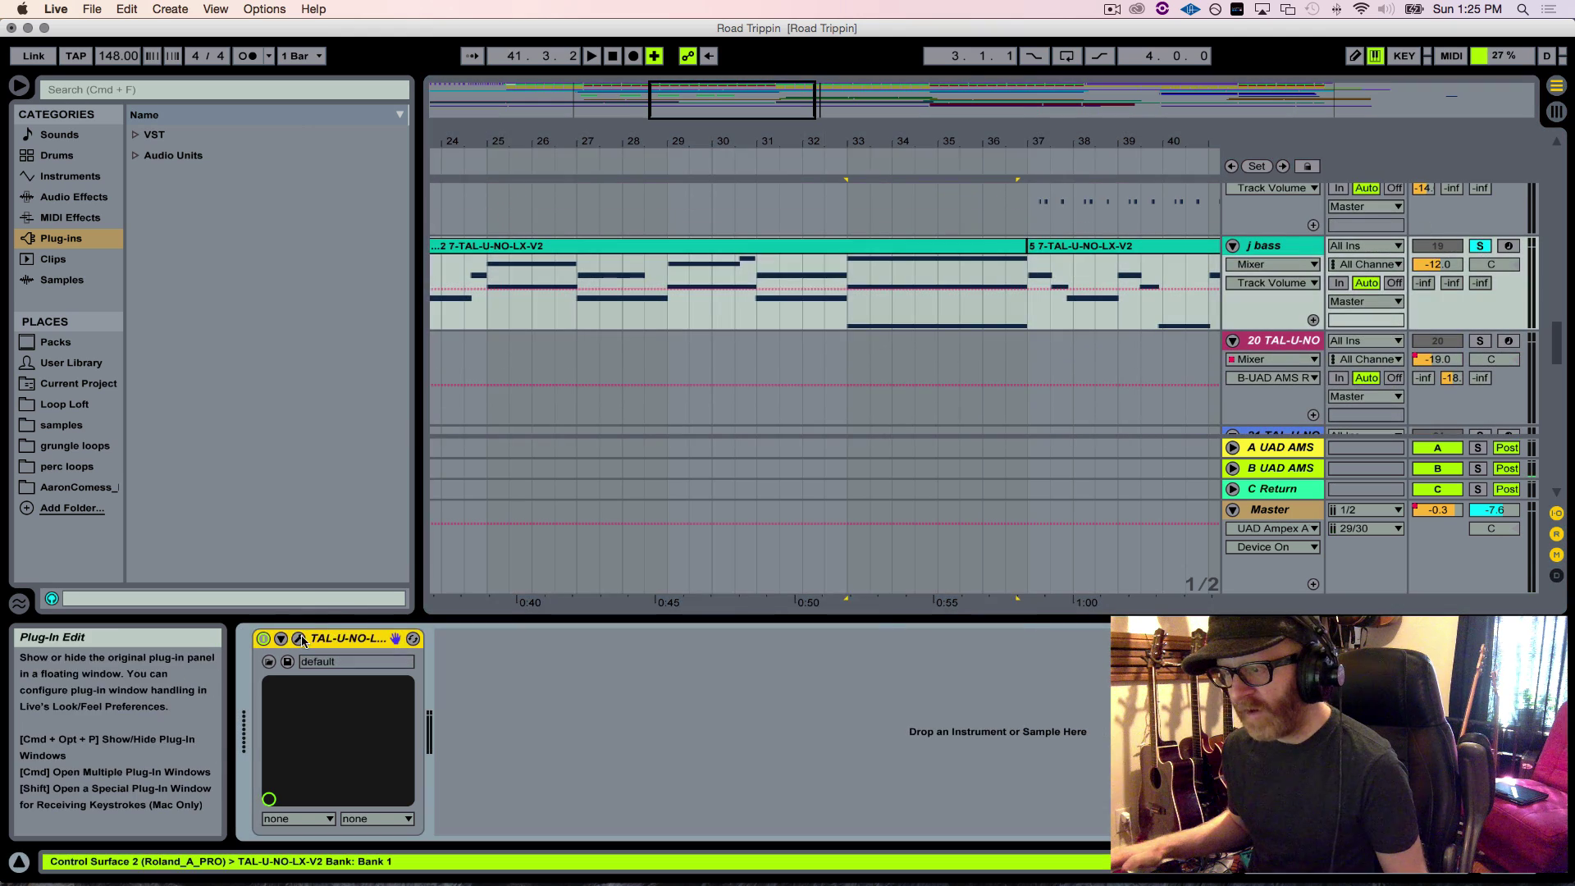
pyautogui.click(300, 638)
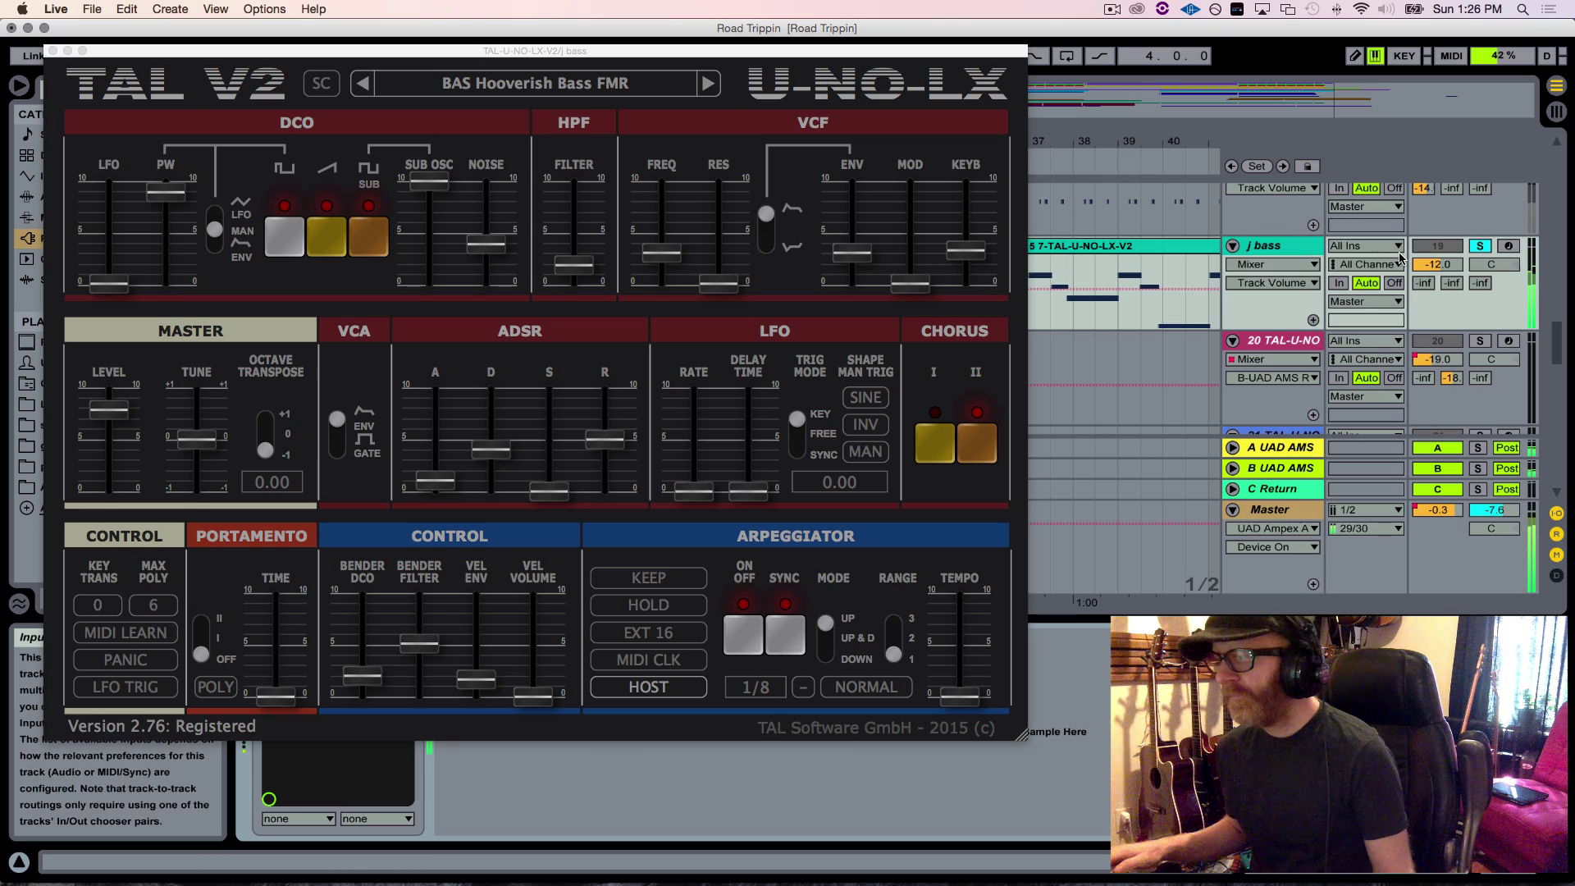
# Step: Solo the bass audio track and play it back with the other soloed parts
pyautogui.scroll(-5, 1353, 246)
pyautogui.scroll(-1, 1401, 257)
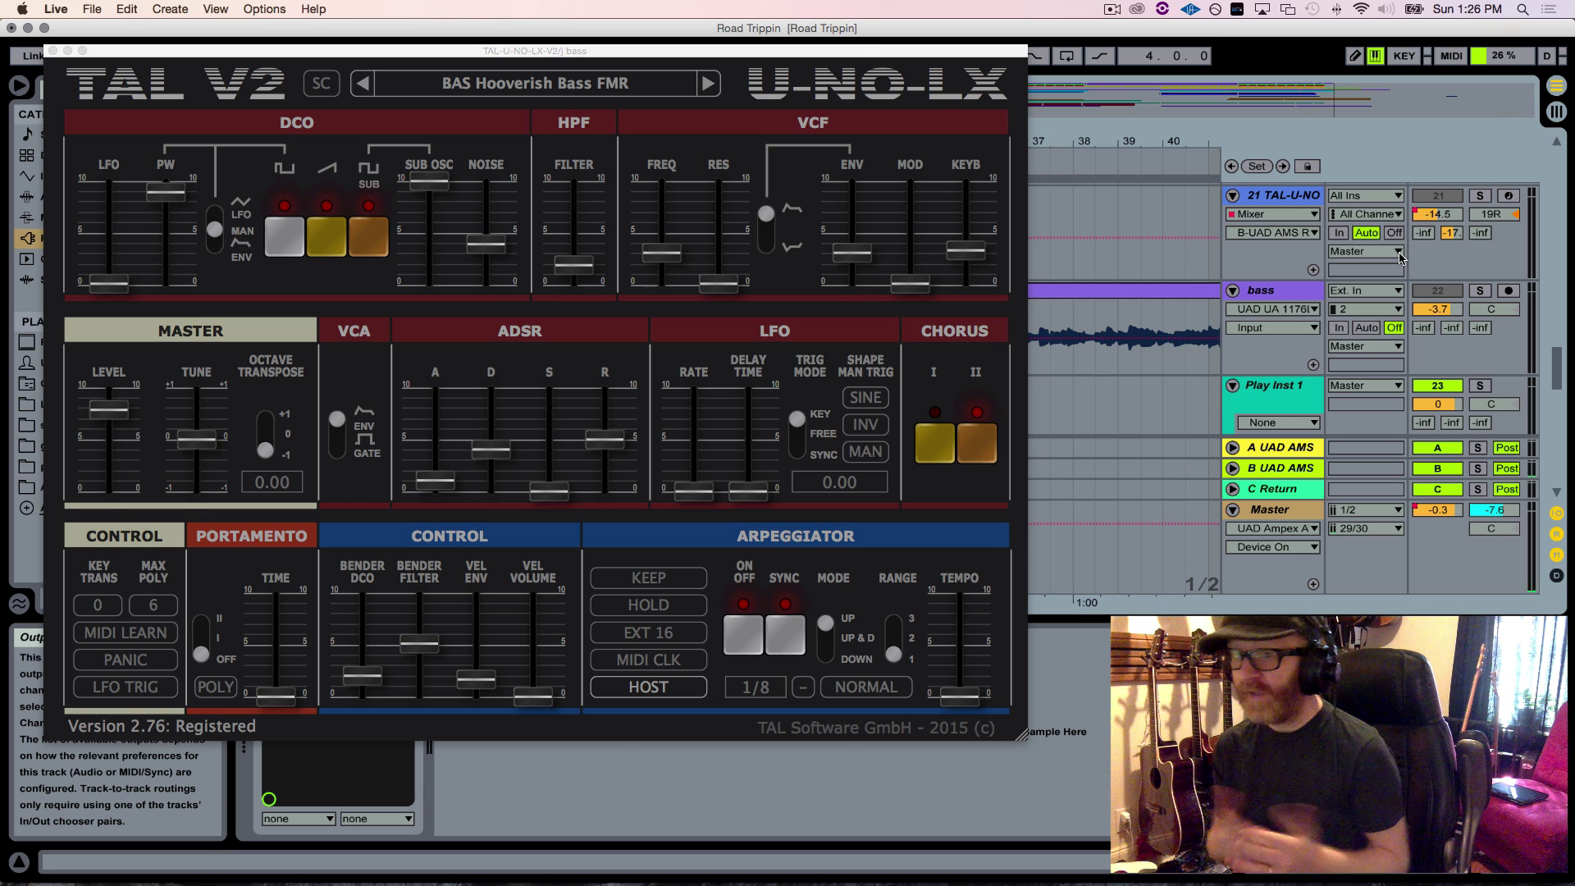
pyautogui.click(1480, 290)
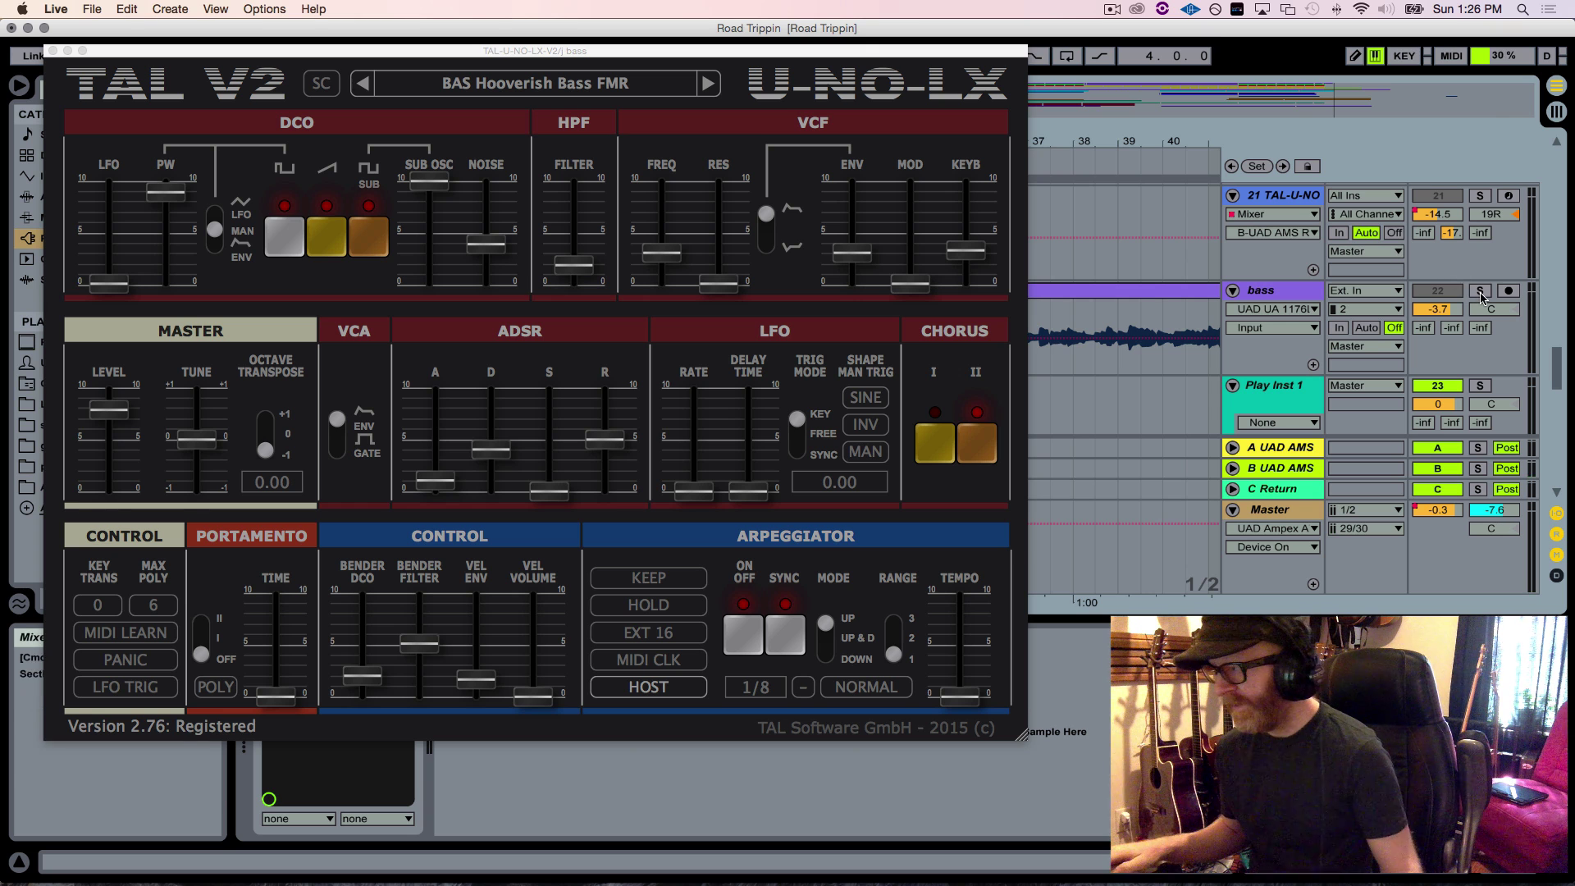
pyautogui.press('space')
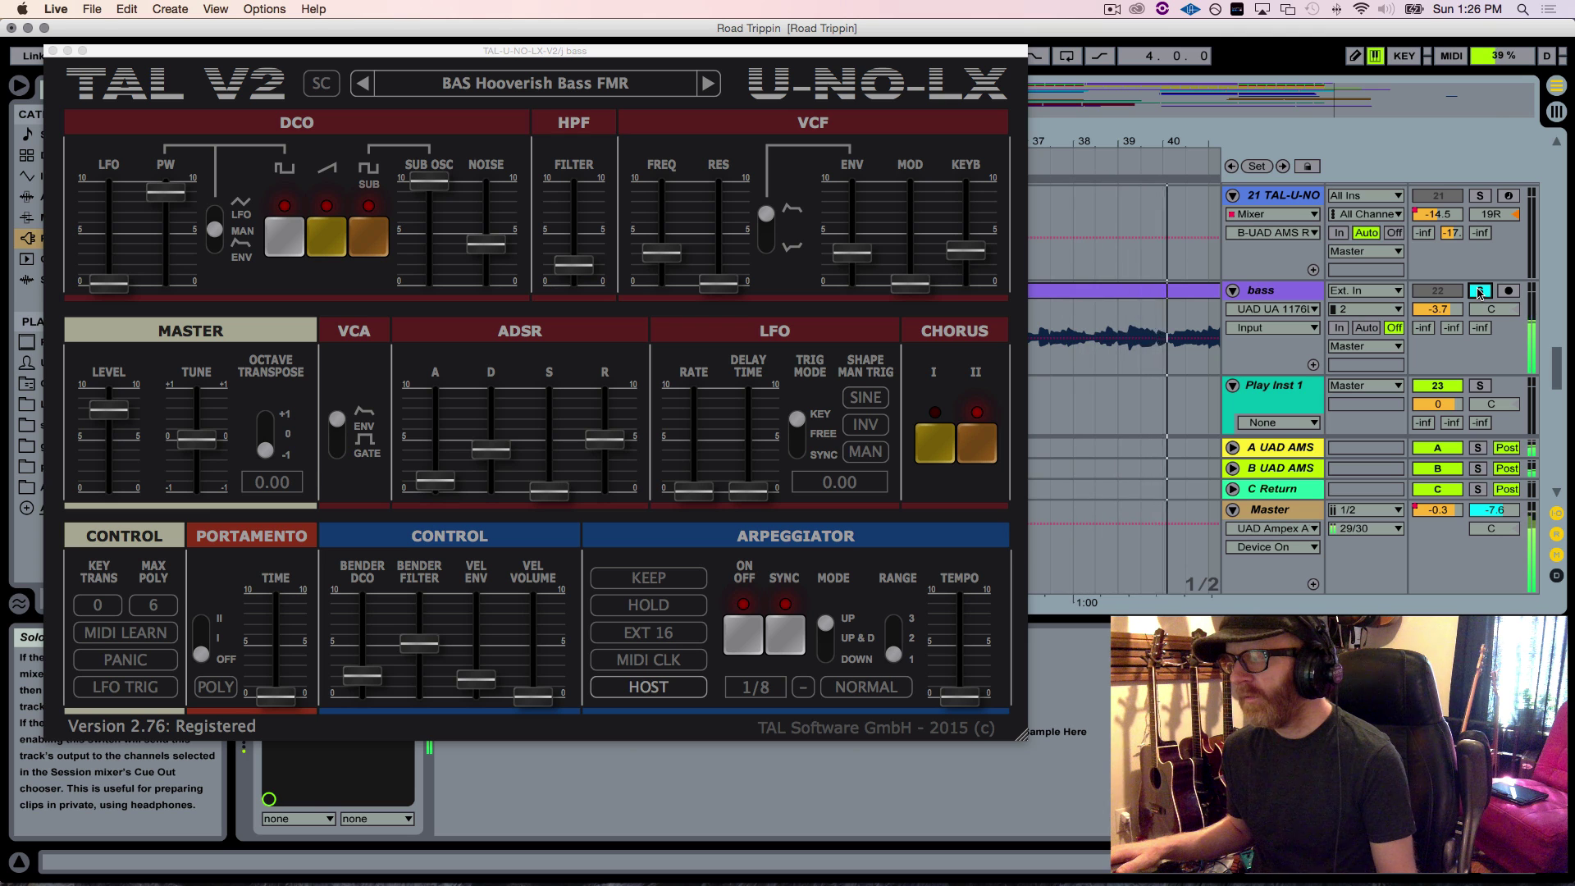
pyautogui.click(1480, 291)
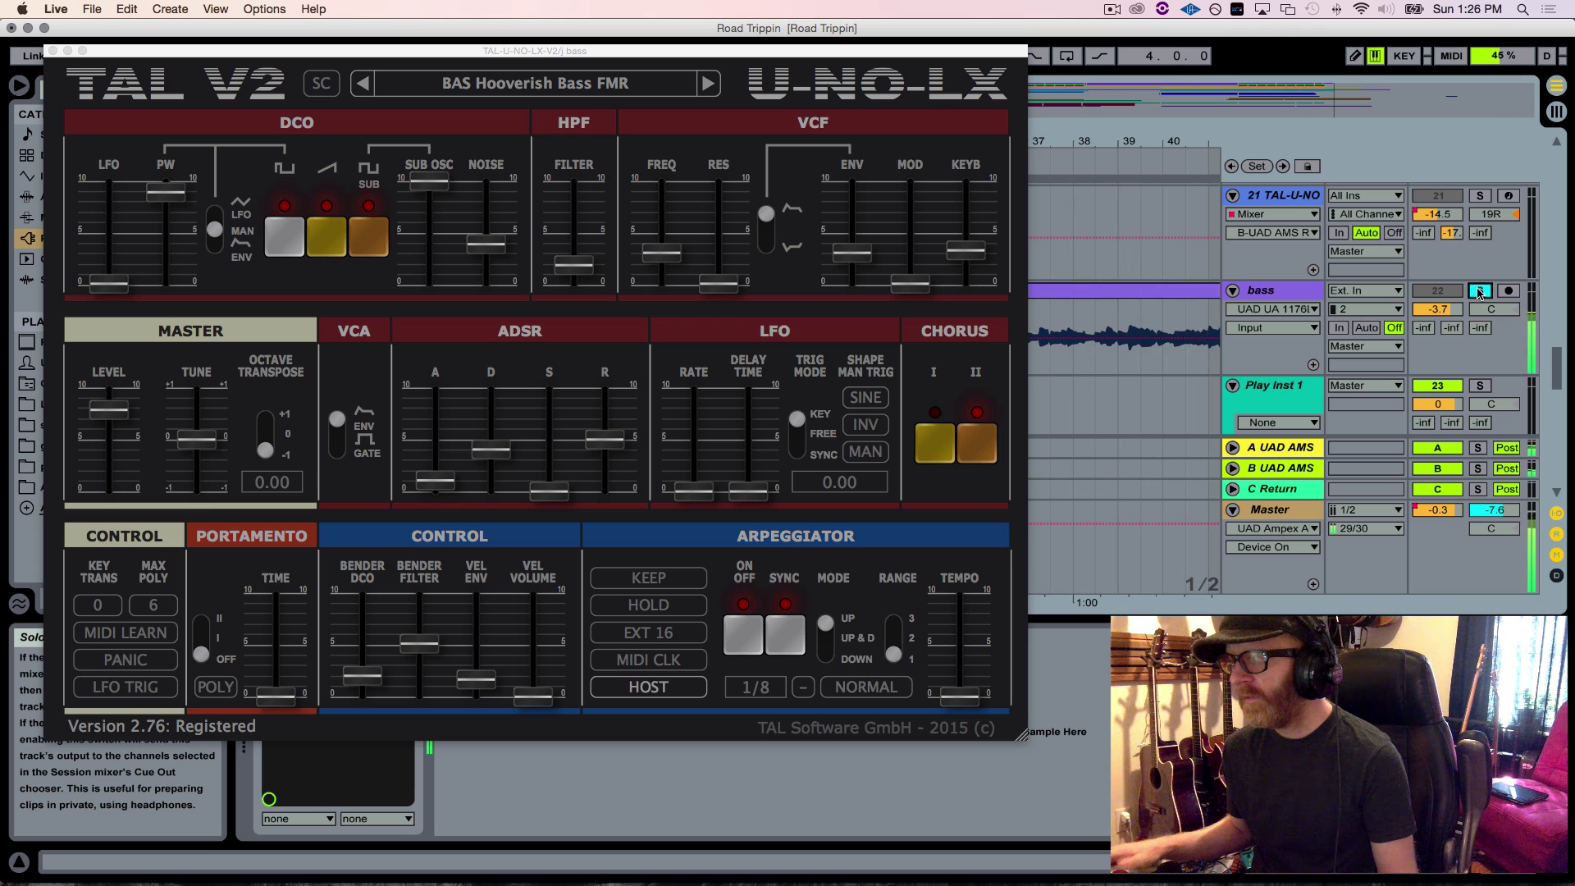
pyautogui.click(1480, 291)
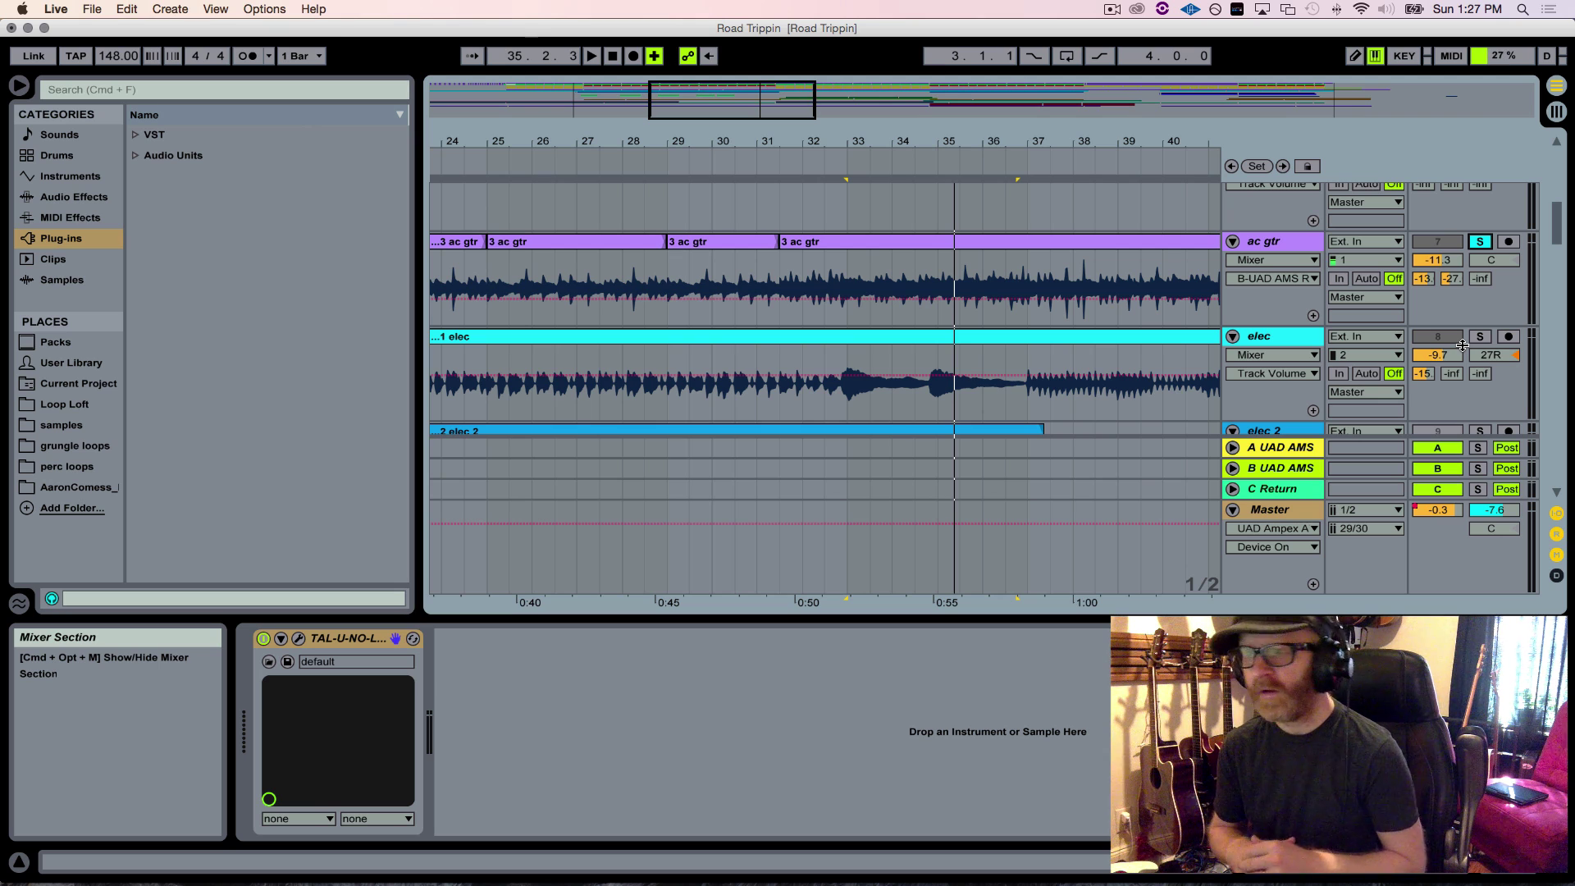
# Step: Switch to Console and open the Neve 1073 preamp on the blue channel to examine its settings
pyautogui.press('super+Tab')
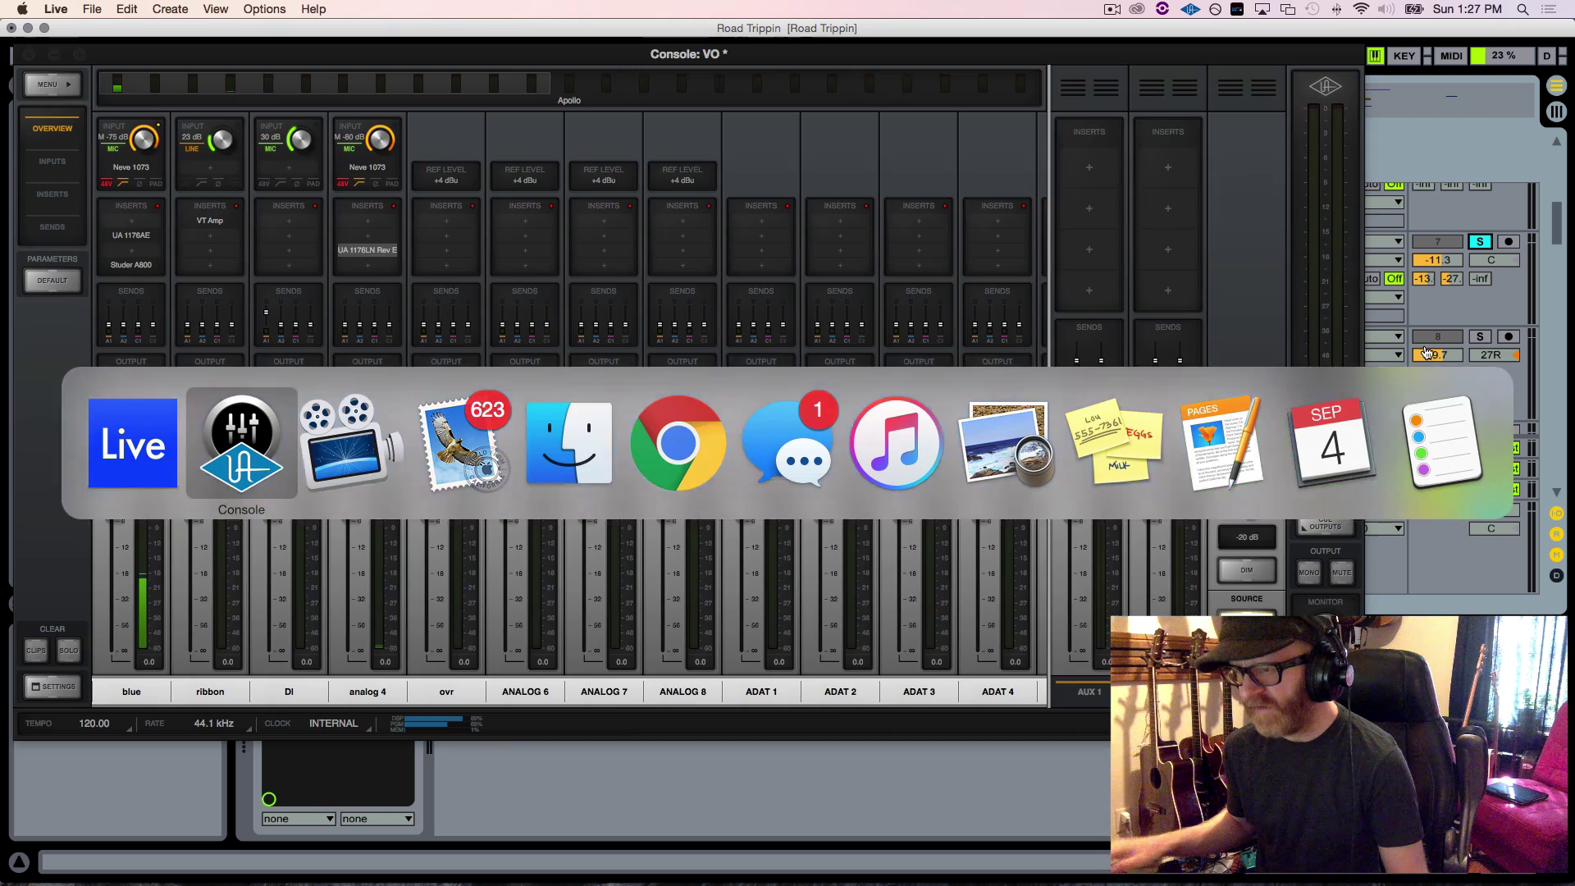
pyautogui.click(137, 169)
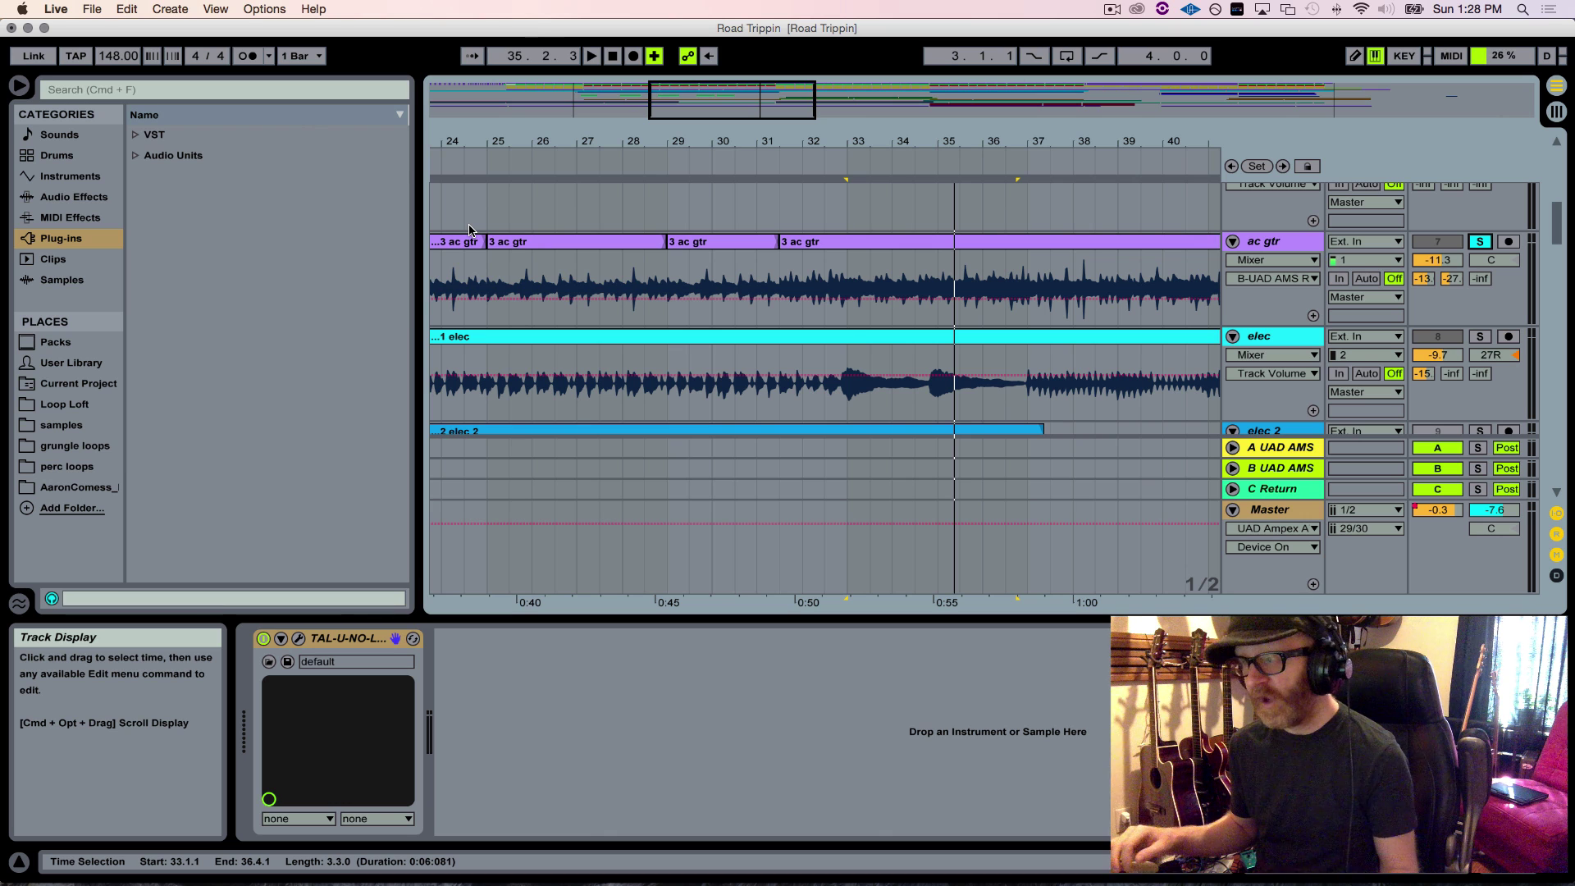
# Step: Play the soloed ac gtr track in Live, select it, and show its mixer strip in Session View
pyautogui.press('space')
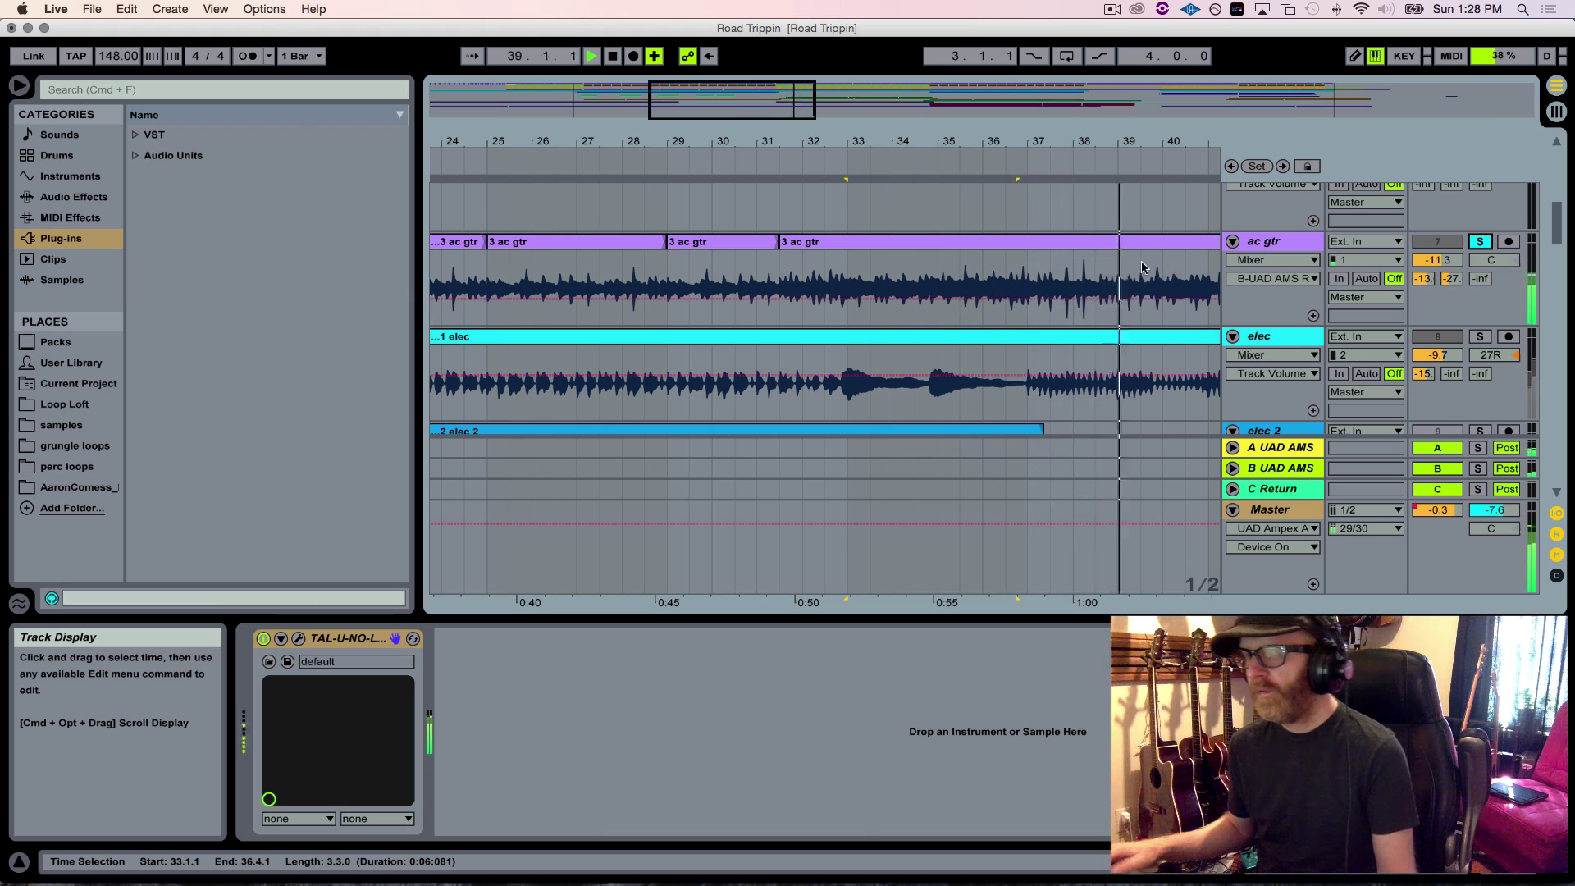
pyautogui.click(1261, 246)
pyautogui.press('Tab')
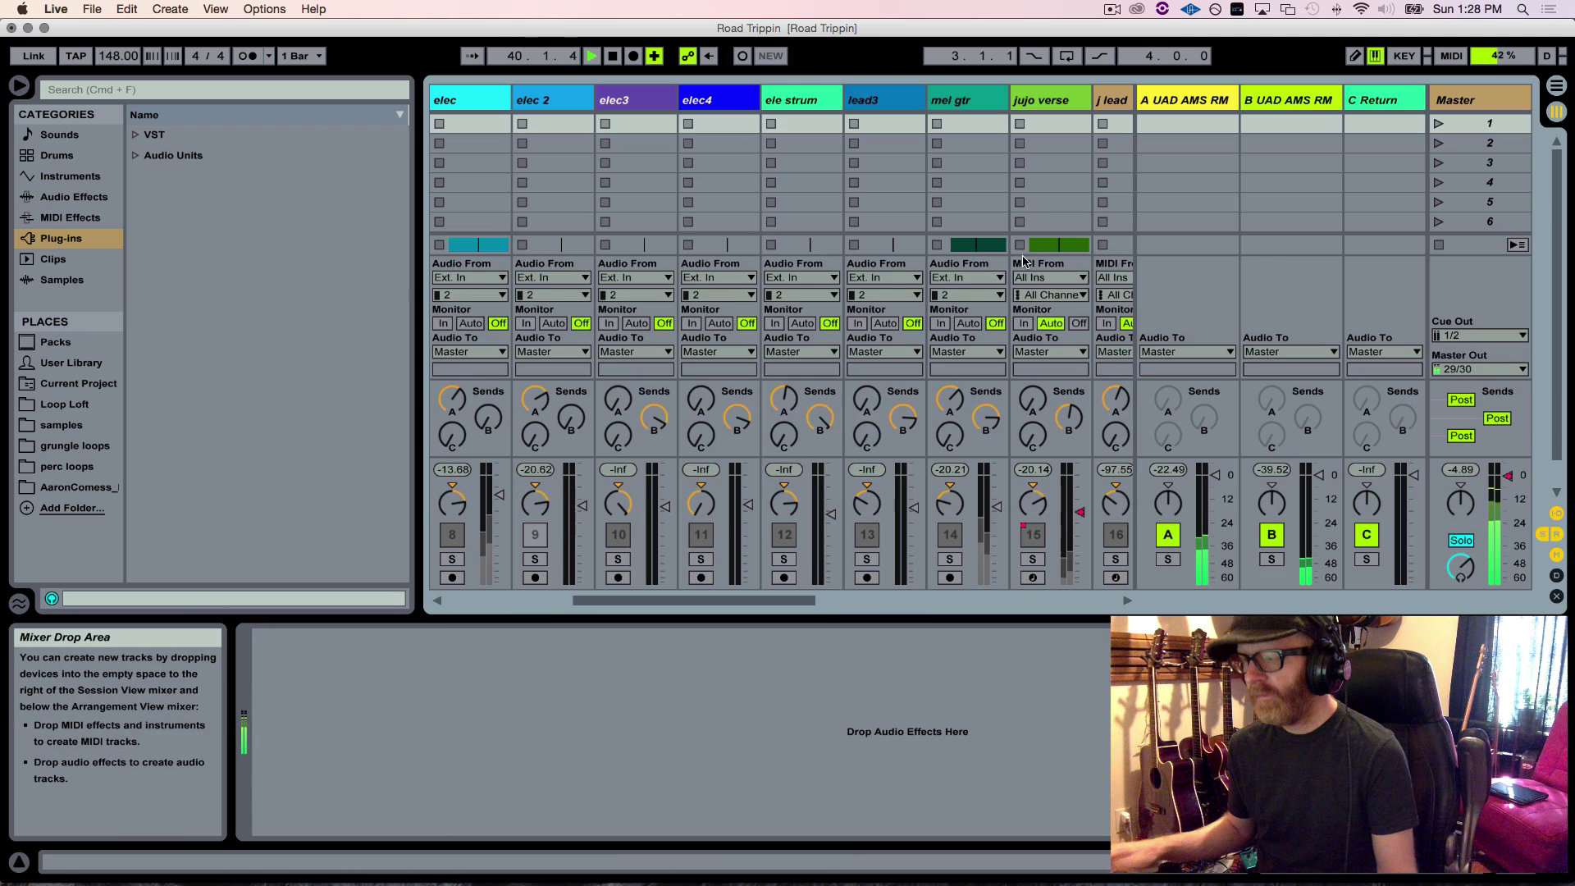
pyautogui.press('space')
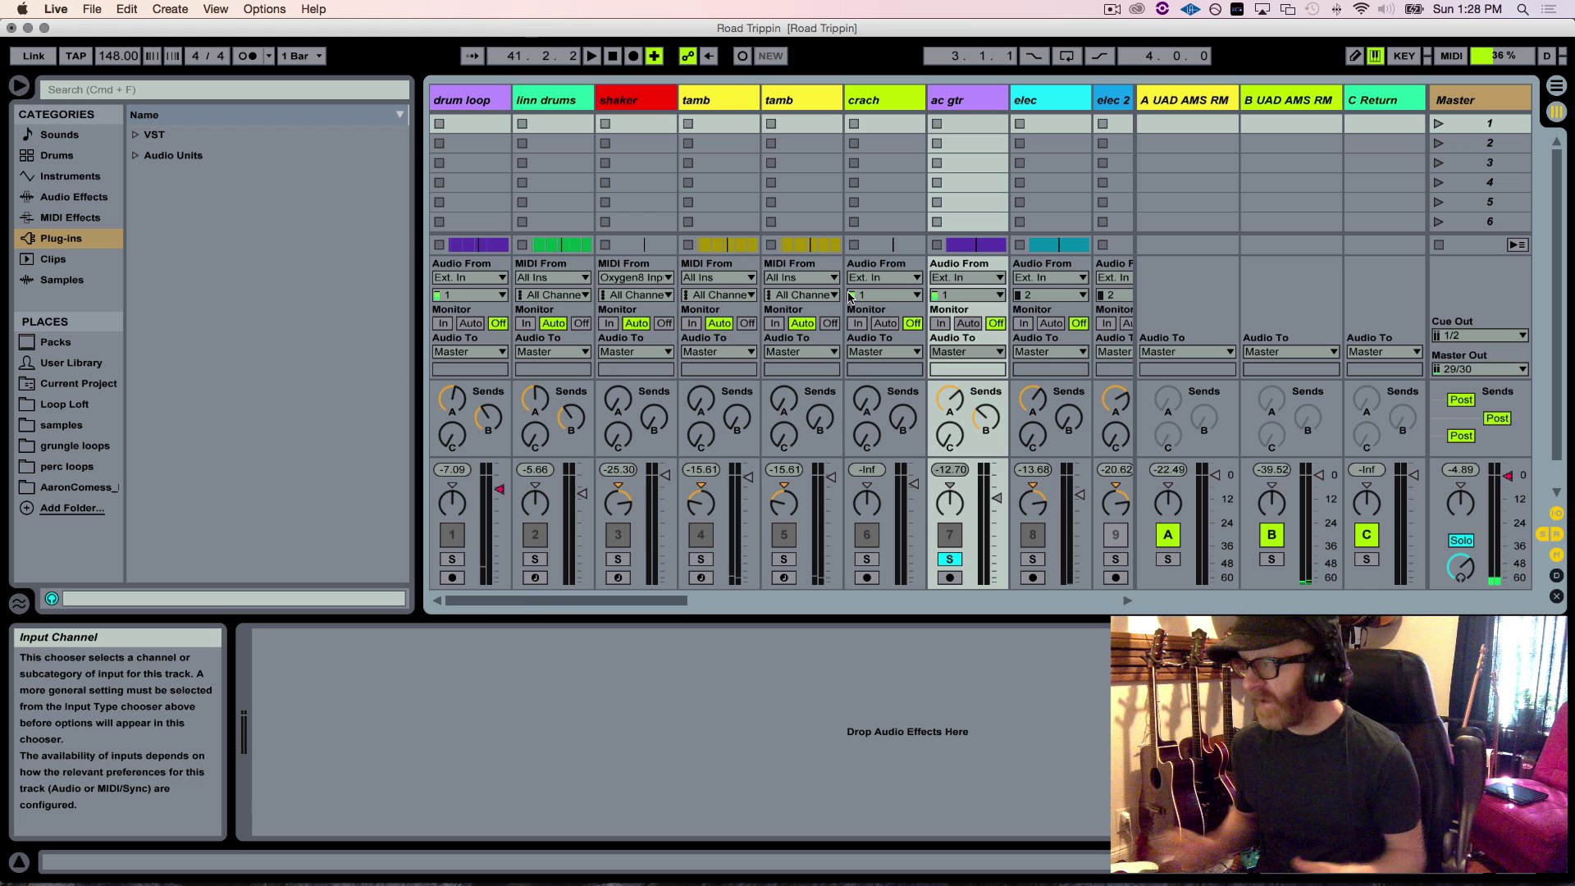
# Step: Open the UAD AMS RMX16 reverb on return track A, examine its program settings, and close it
pyautogui.click(1179, 102)
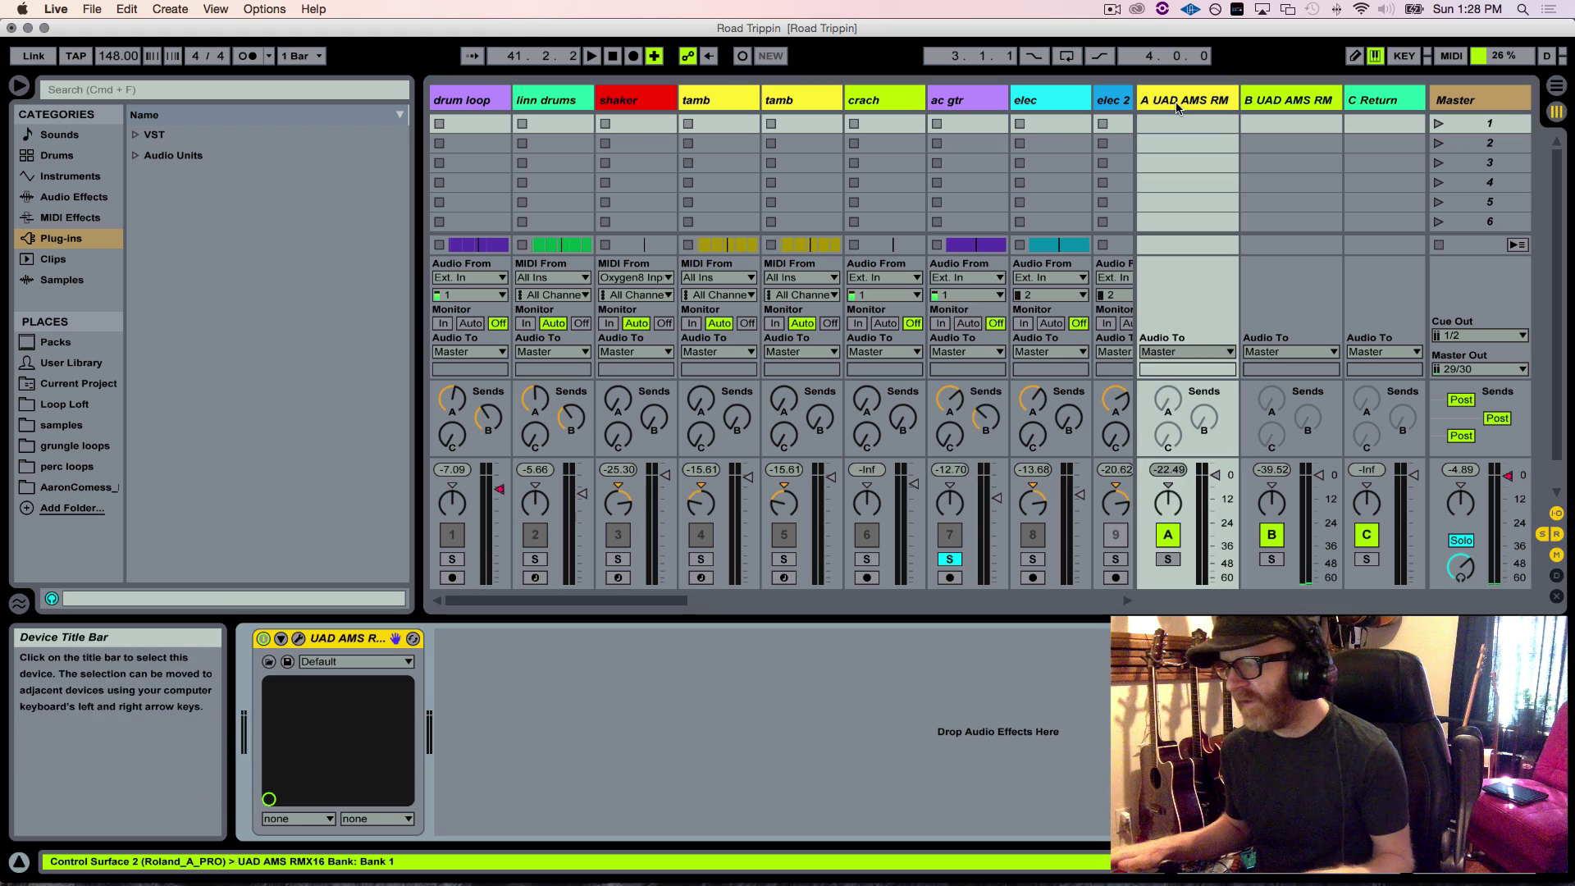
pyautogui.click(298, 638)
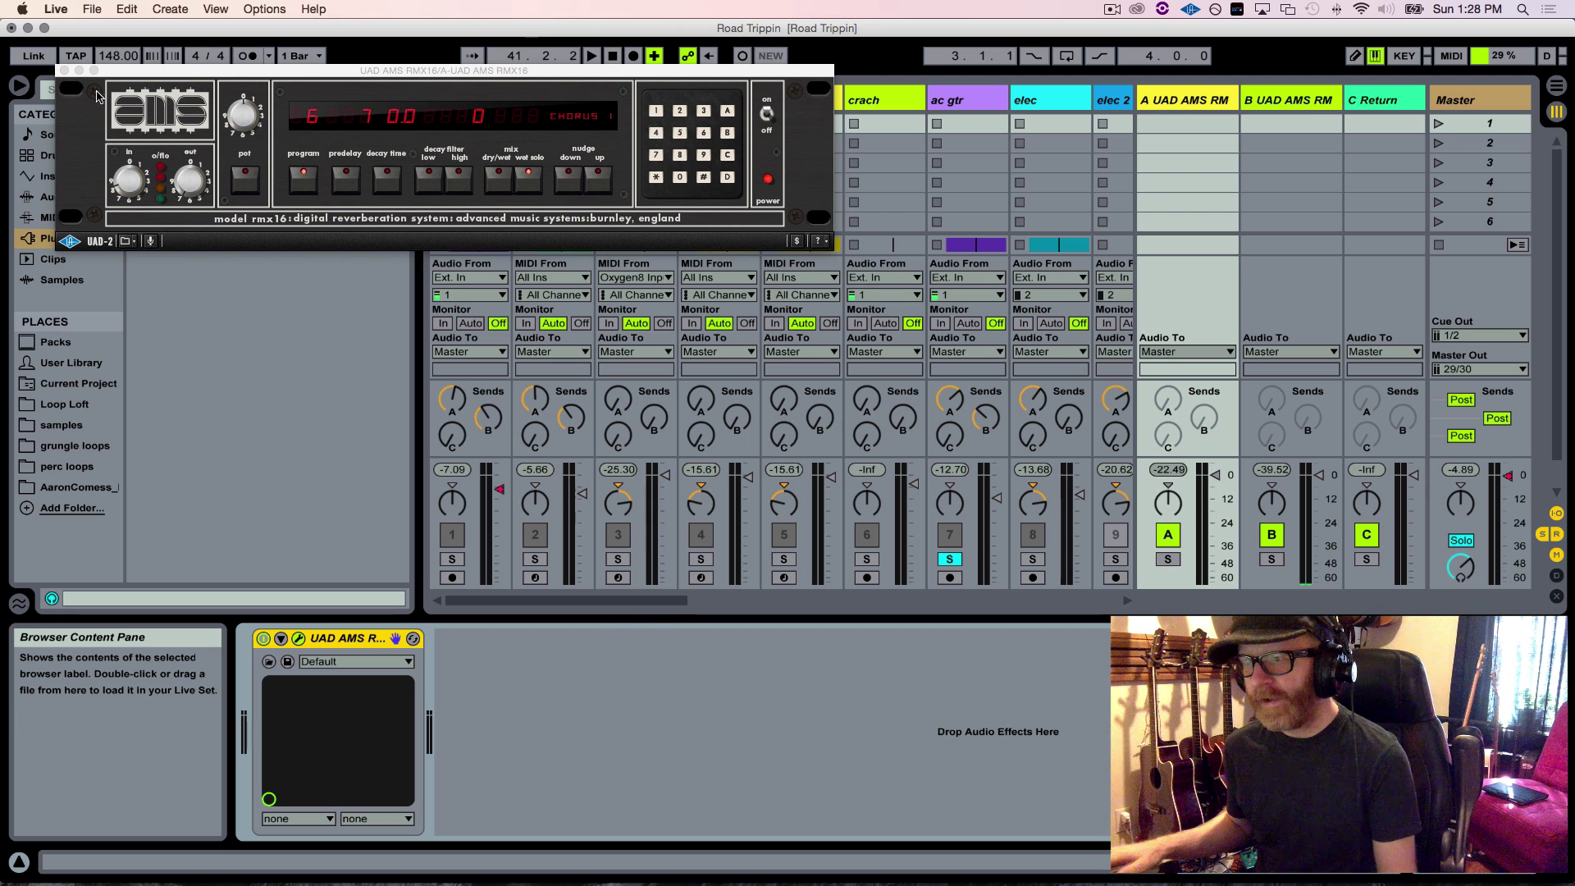
pyautogui.click(64, 70)
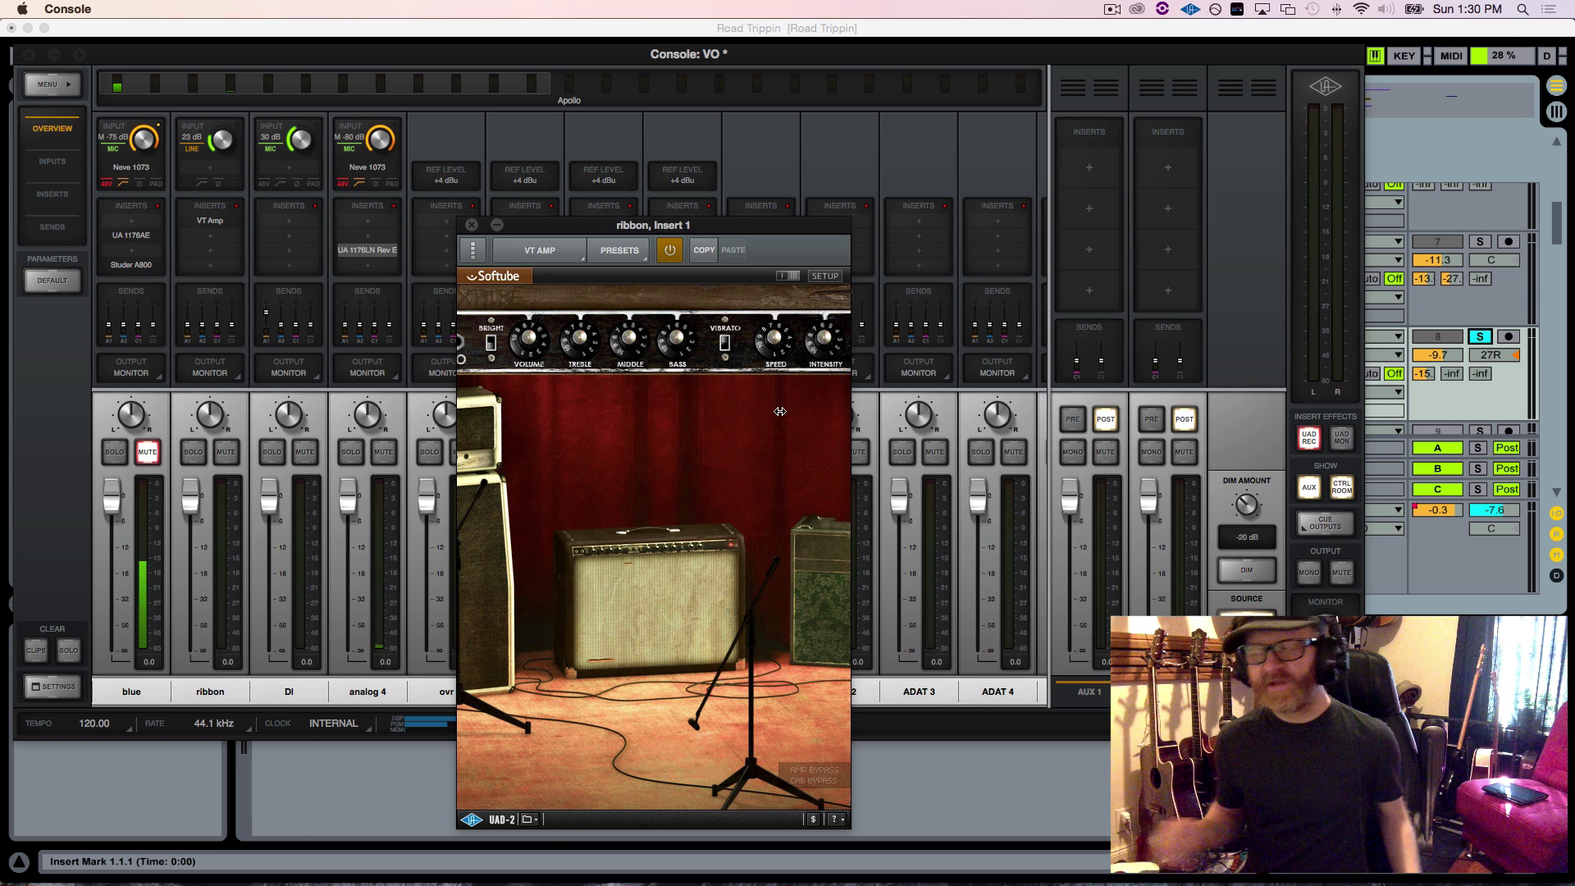
# Step: In Console's VT Amp on the ribbon channel, reposition the microphone at the brown amp and lower Volume to between 3 and 4
pyautogui.moveTo(786, 555); pyautogui.dragTo(690, 526)
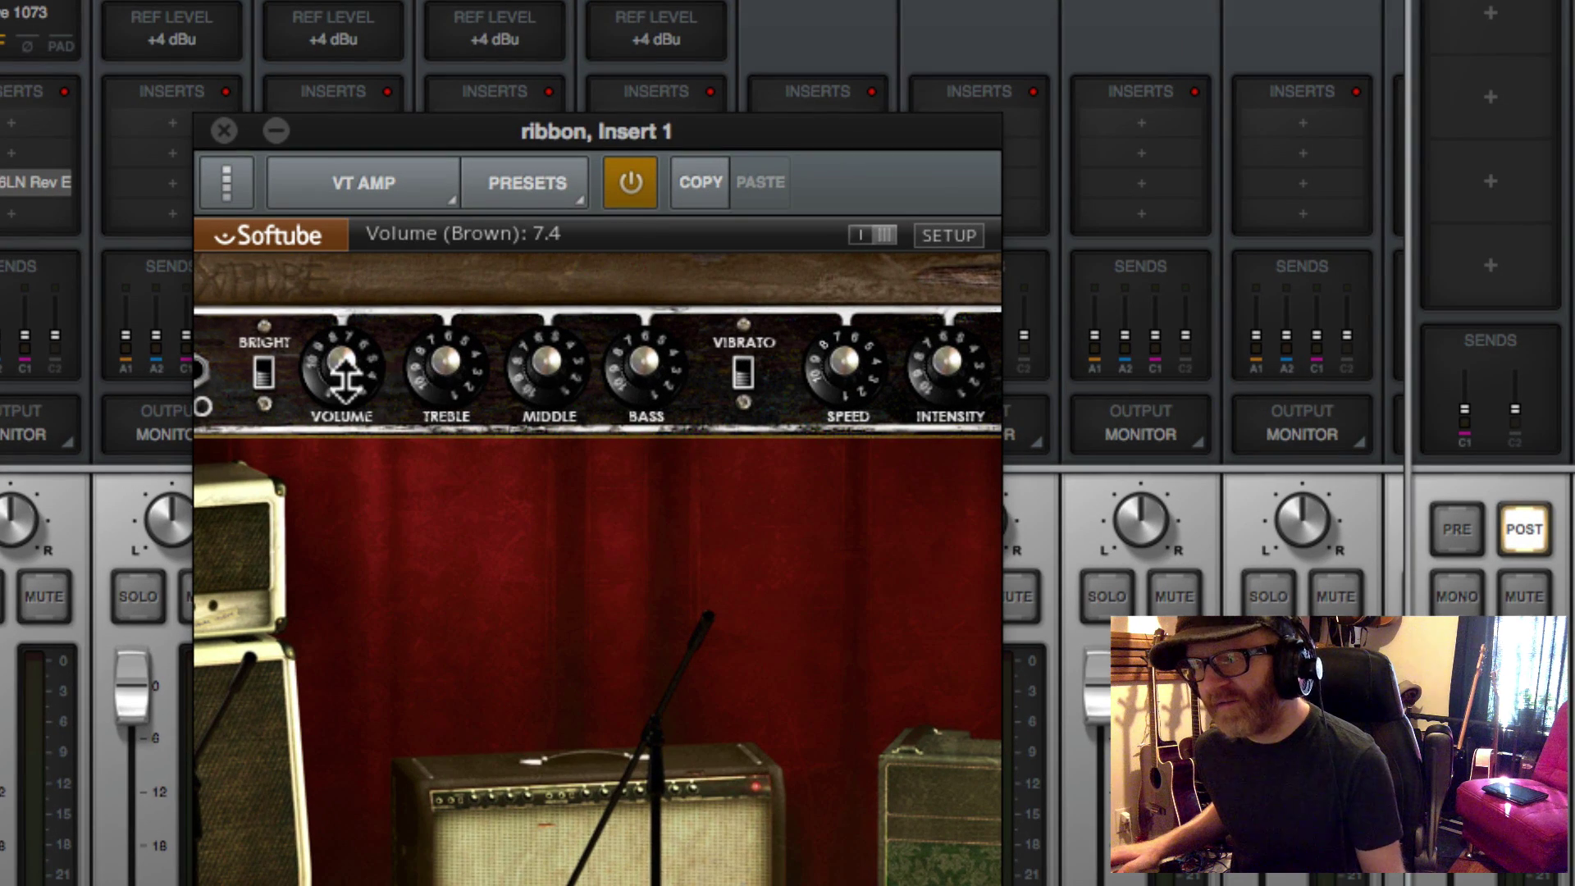
pyautogui.moveTo(339, 367); pyautogui.dragTo(354, 542)
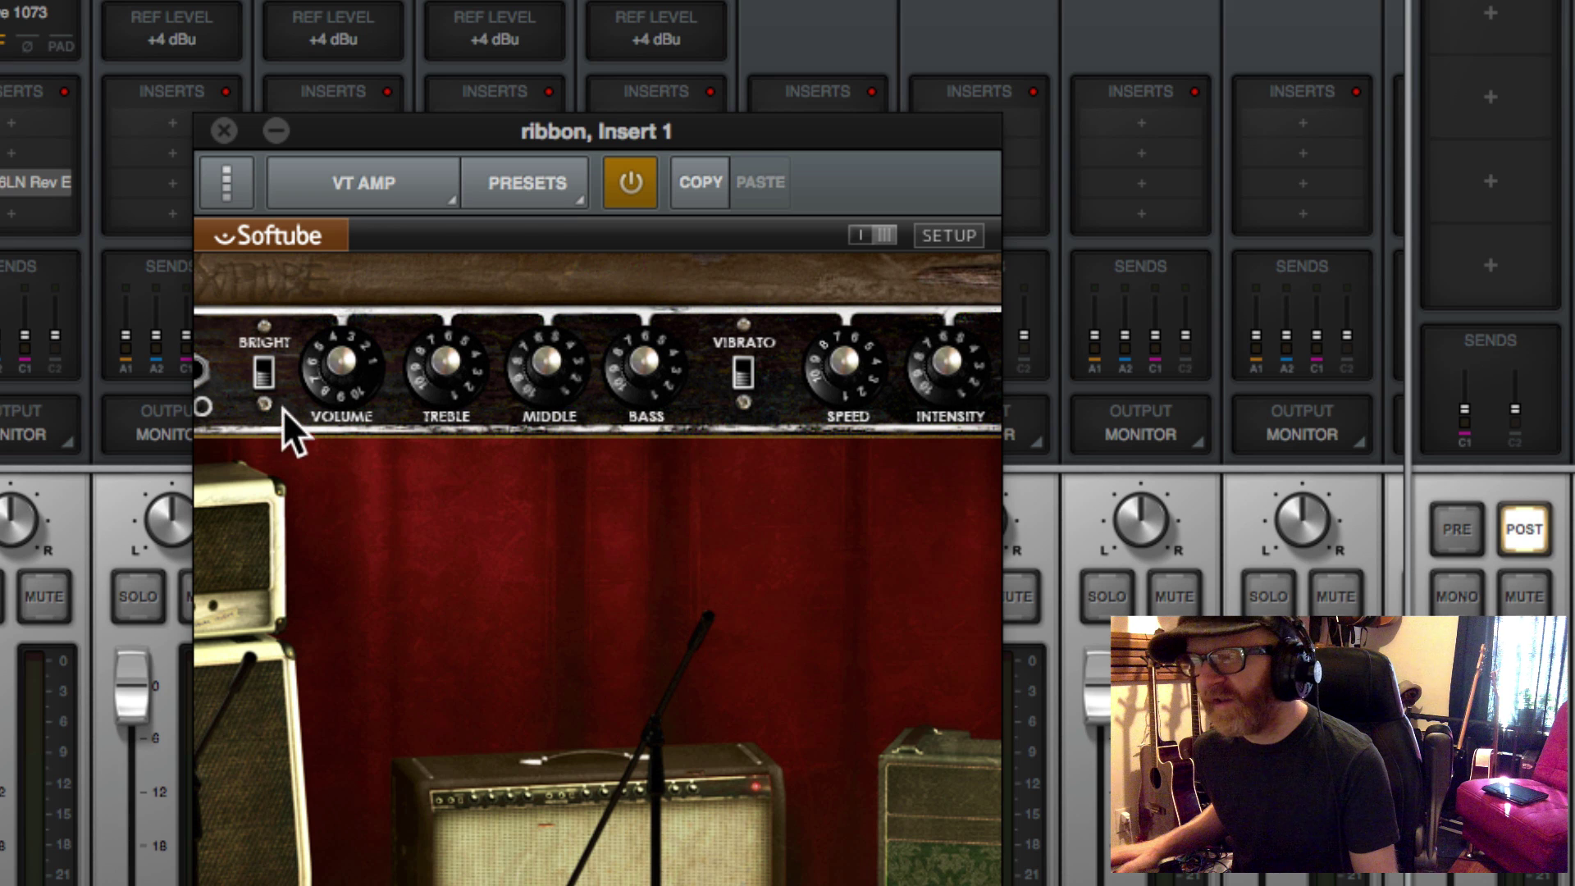
# Step: Examine the brown amp's Bass knob and Bright switch in the VT Amp on the ribbon channel
pyautogui.moveTo(640, 366); pyautogui.dragTo(658, 492)
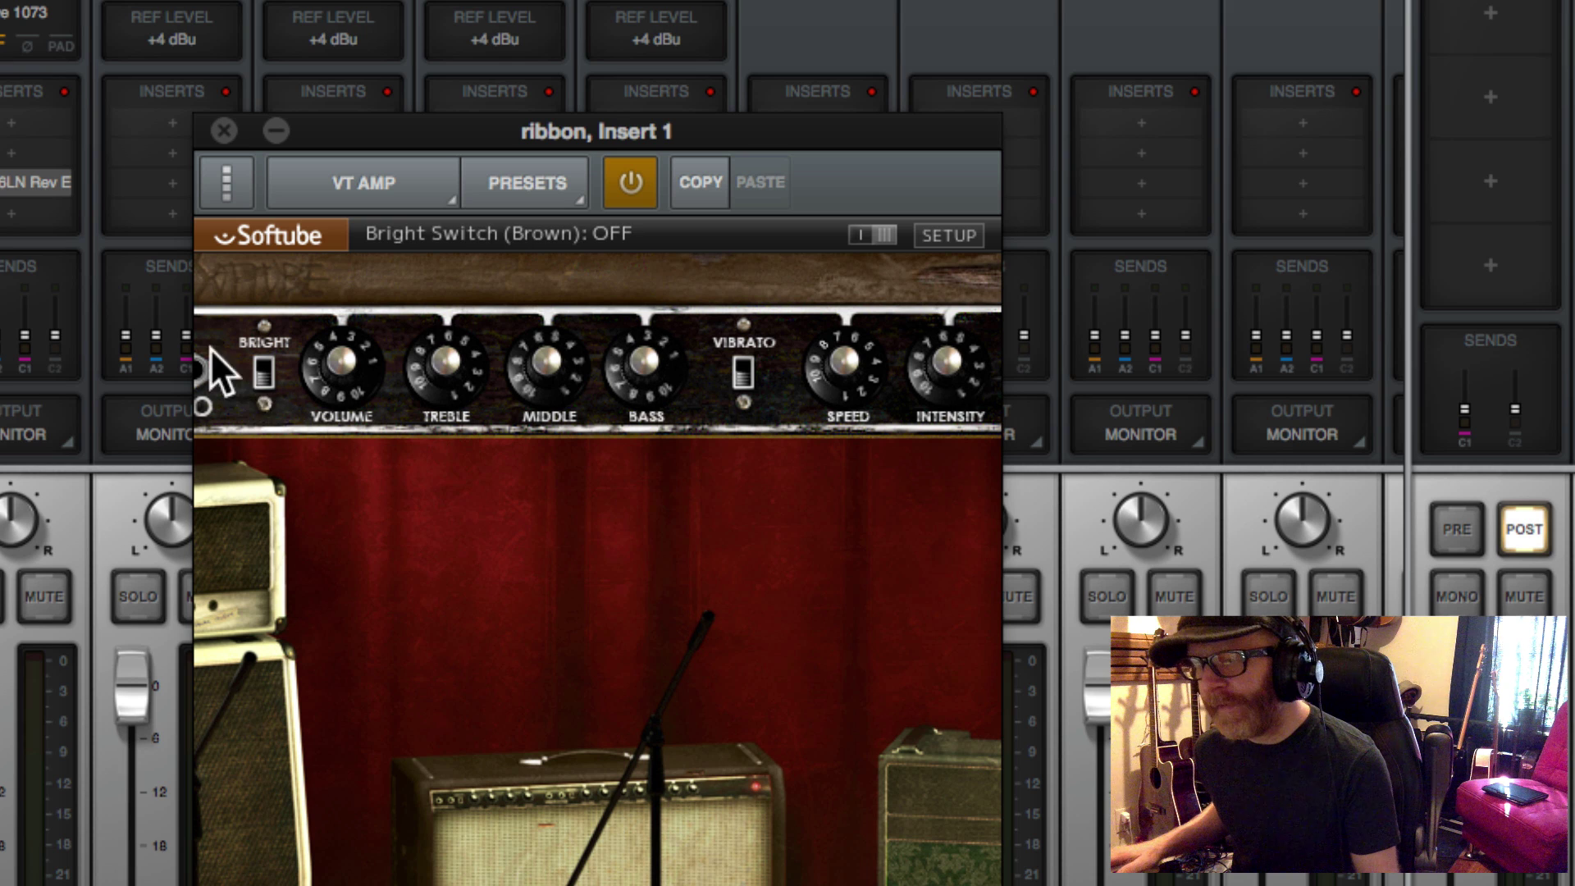
pyautogui.click(269, 376)
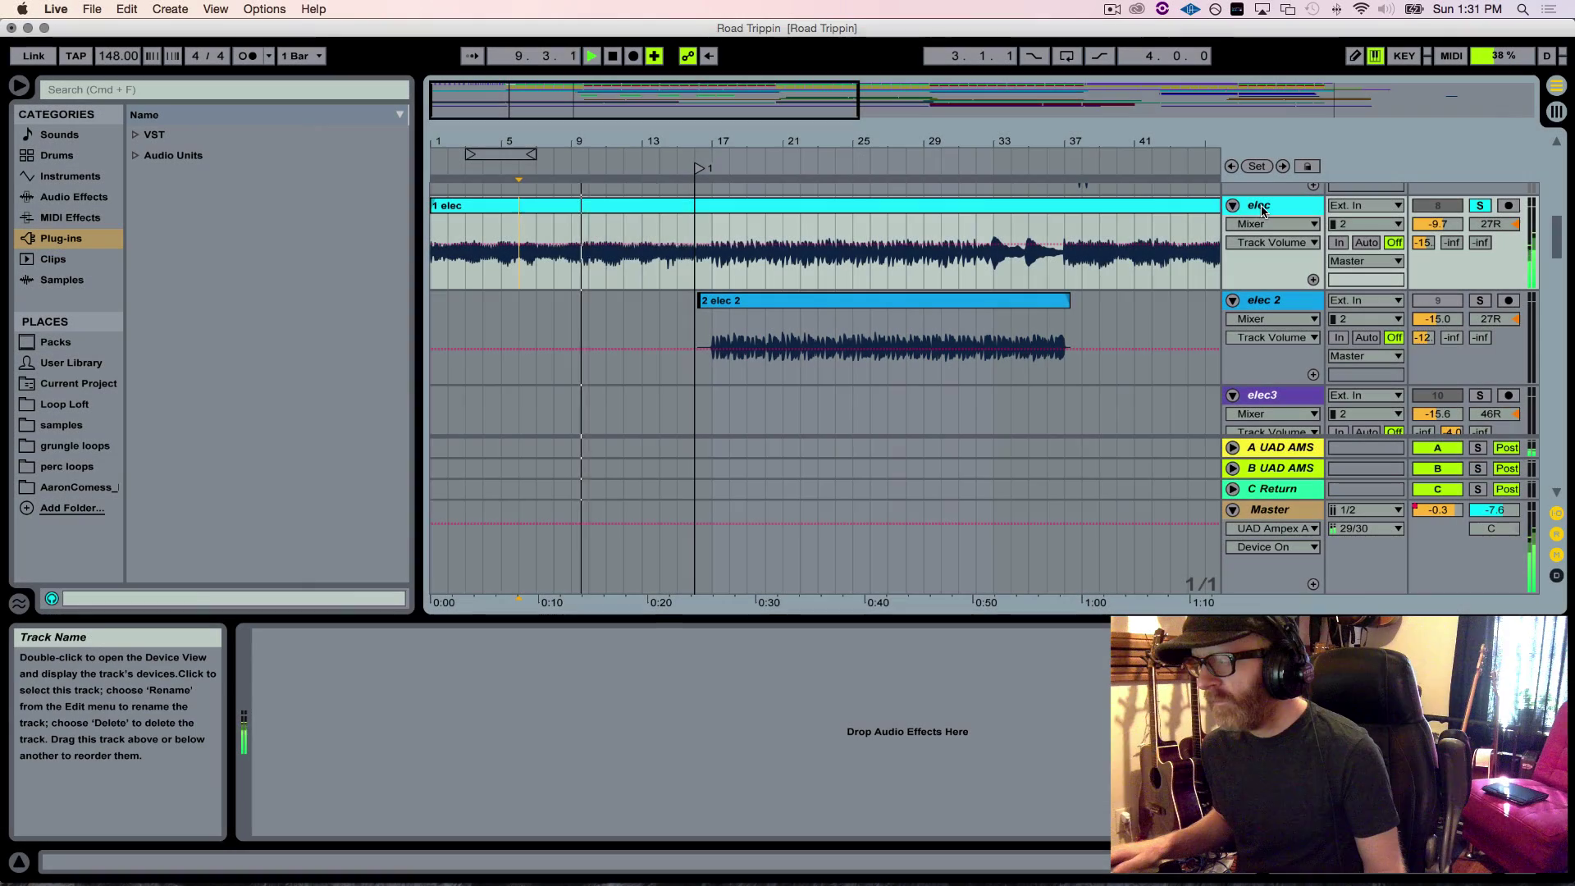
# Step: Switch to Live, select the playing elec track, view its mixer strip in Session View, and return to Arrangement View
pyautogui.click(1261, 207)
pyautogui.press('Tab')
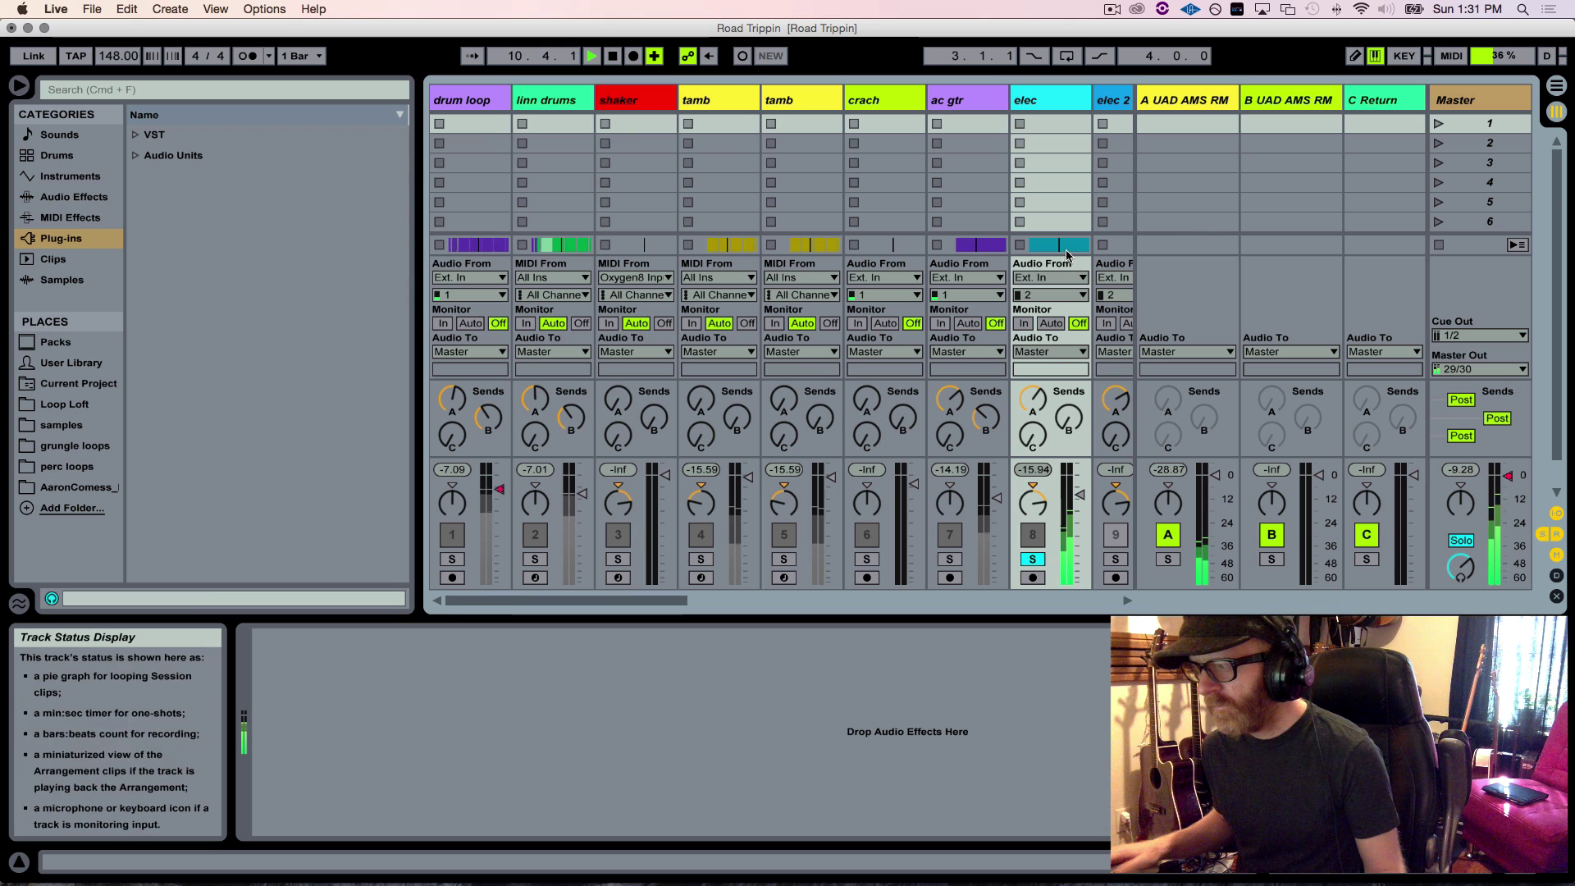
pyautogui.press('Tab')
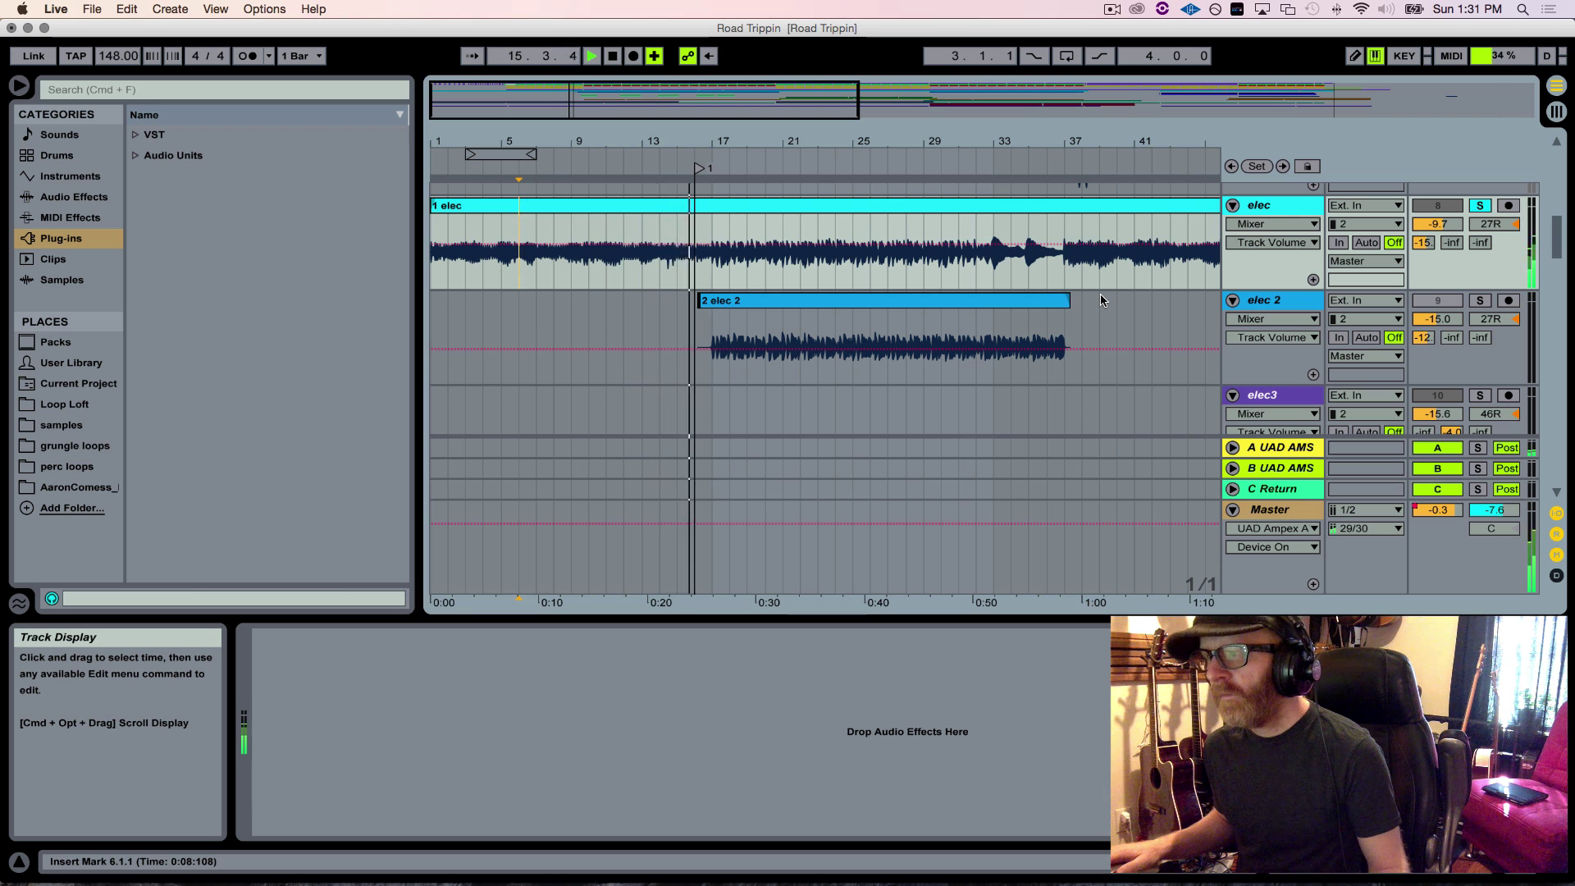
# Step: Stop playback, check the elec track's send to the AMS RMX16 reverb in Session View, and return to Arrangement View
pyautogui.press('space')
pyautogui.press('Tab')
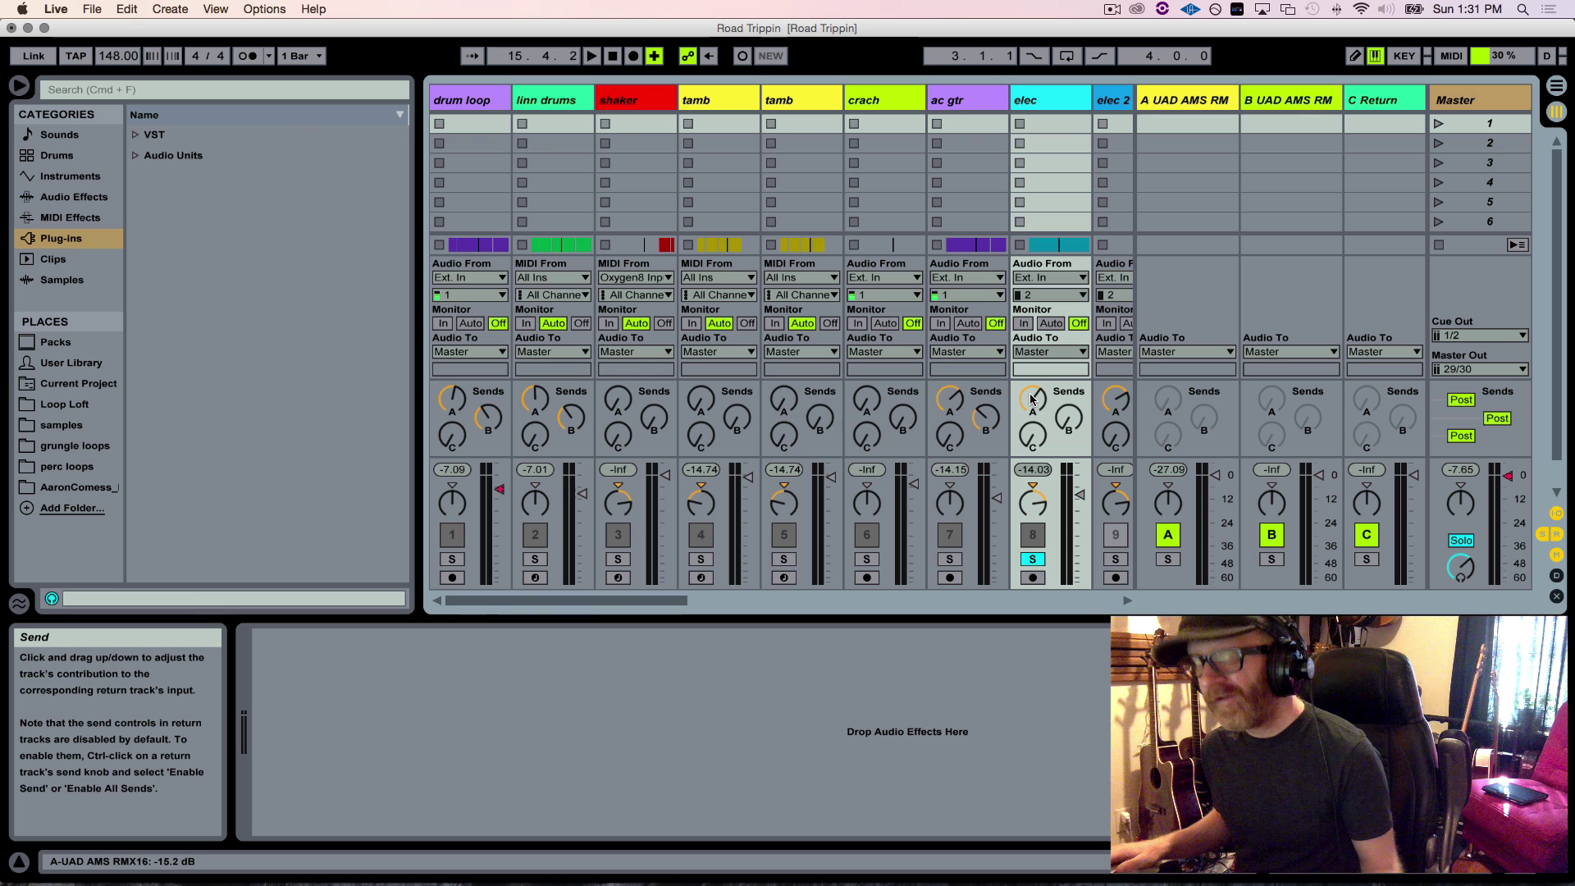
pyautogui.press('Tab')
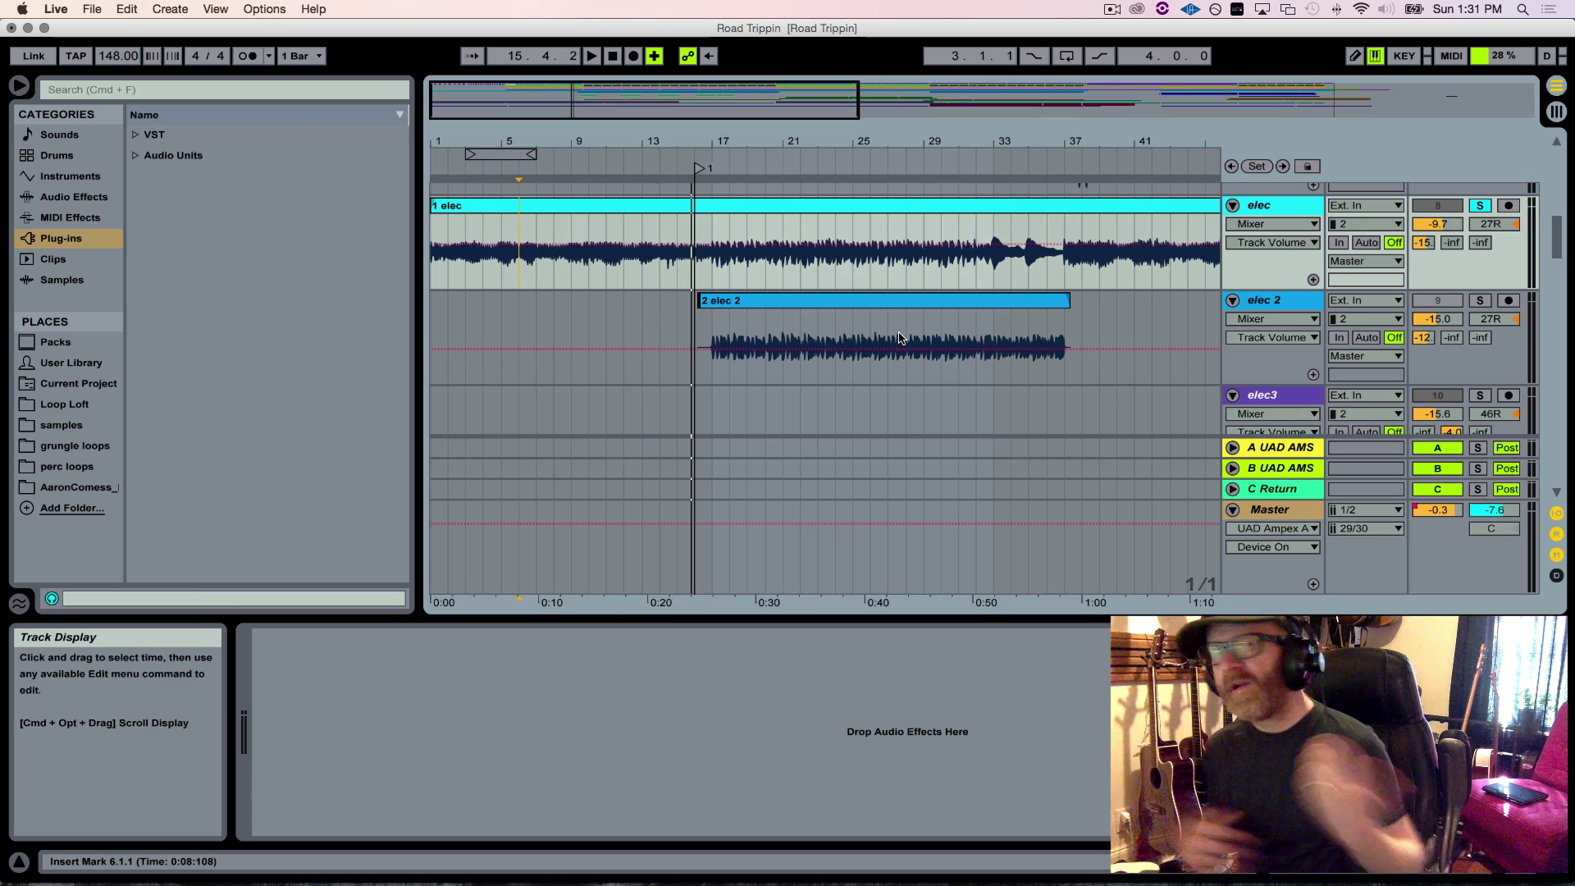